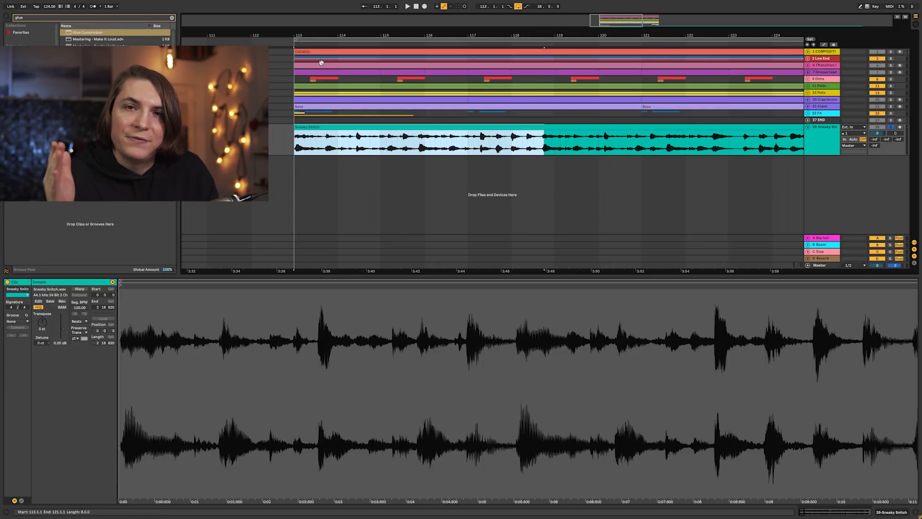
Step: Lower the project tempo to 87 BPM to match the Sneaky Snitch sample
left_click_drag(49, 6, 49, 14)
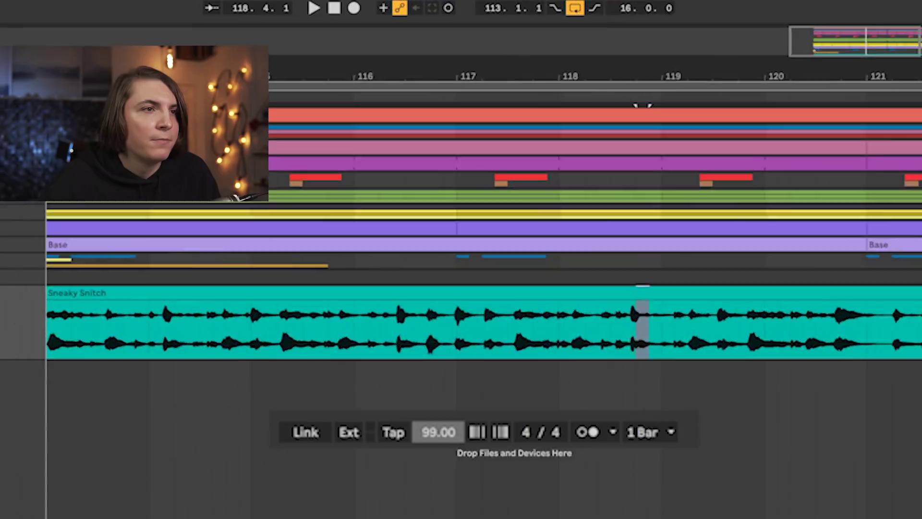
left_click_drag(50, 18, 49, 21)
left_click_drag(438, 431, 438, 437)
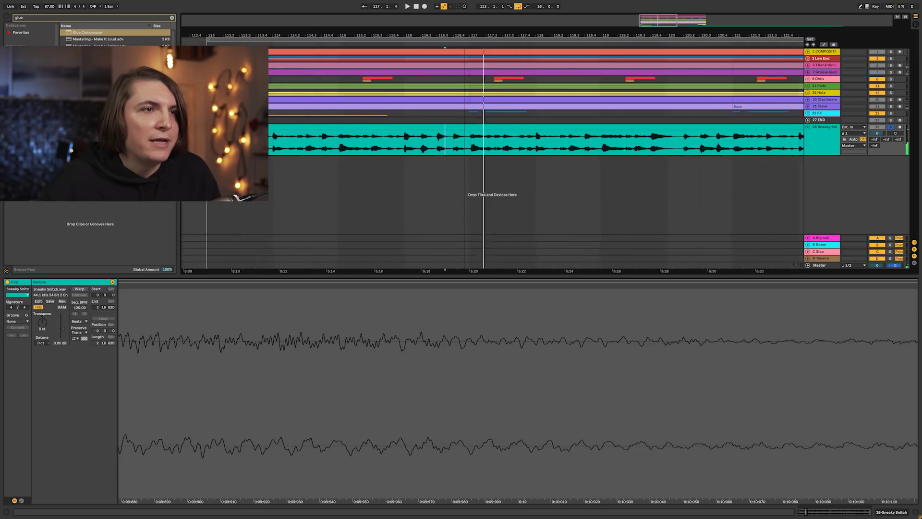
Step: Turn on warping for the whole Sneaky Snitch clip
left_click_drag(464, 35, 498, 29)
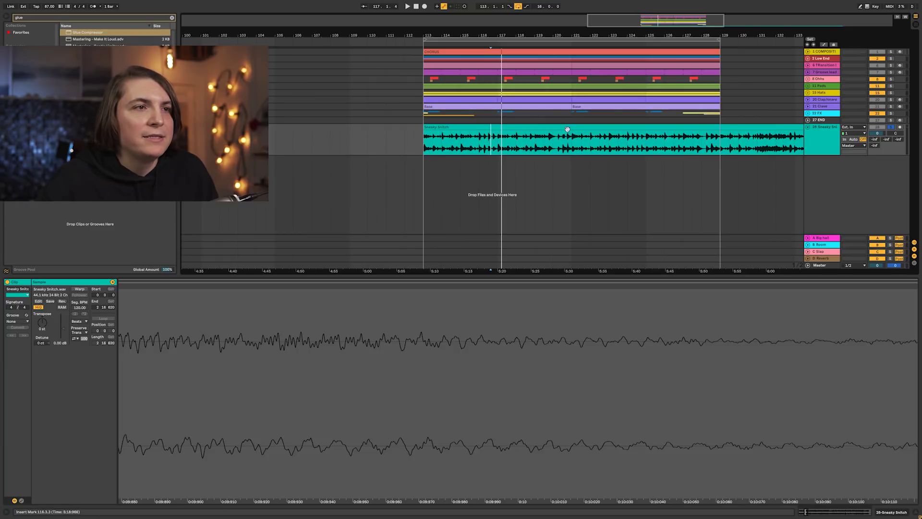
left_click(567, 124)
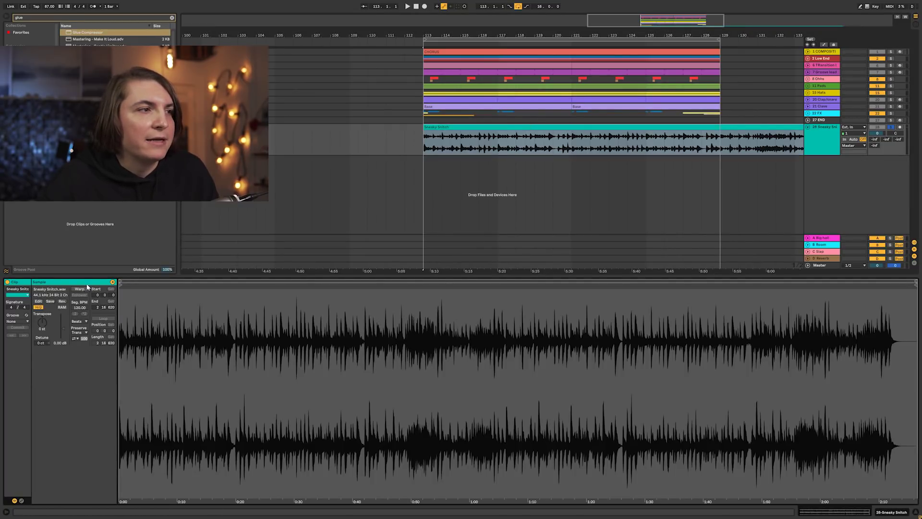
left_click(80, 289)
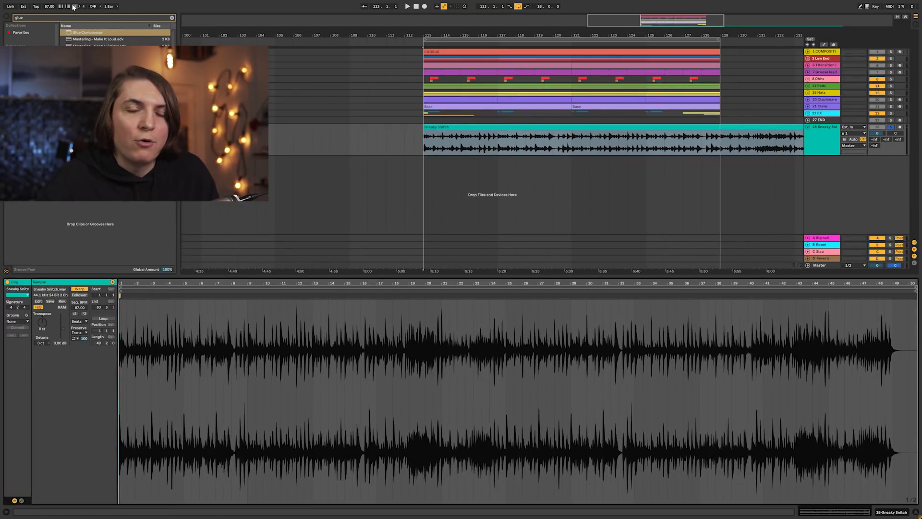
Step: Set the project tempo to 124 BPM and play the warped clip from bar 113
left_click_drag(50, 7, 49, 0)
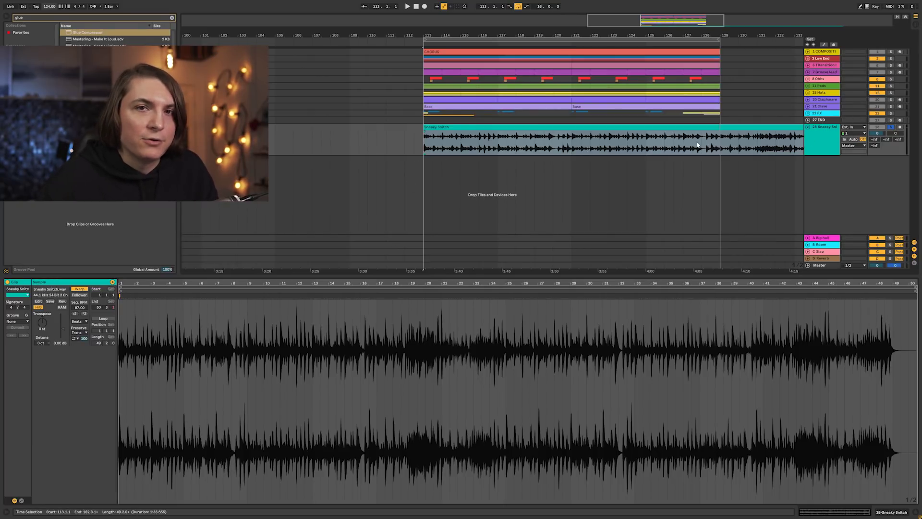
key("space")
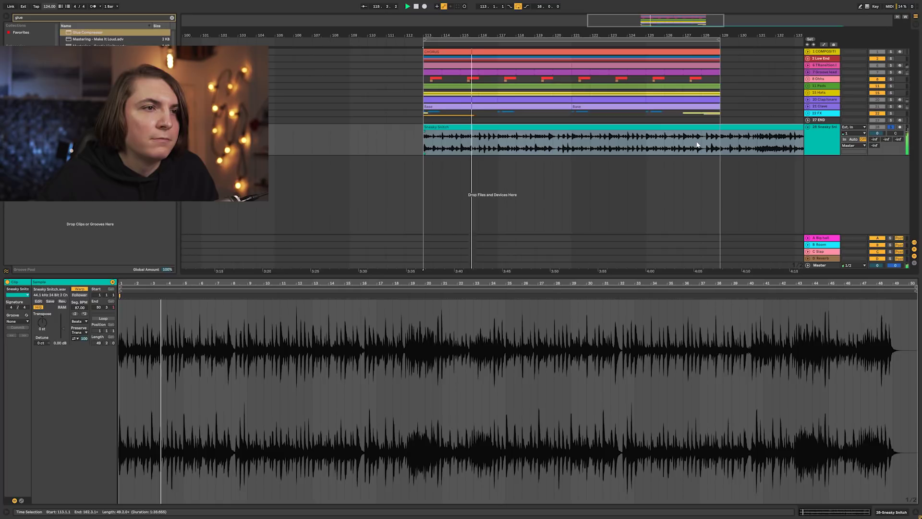
key("space")
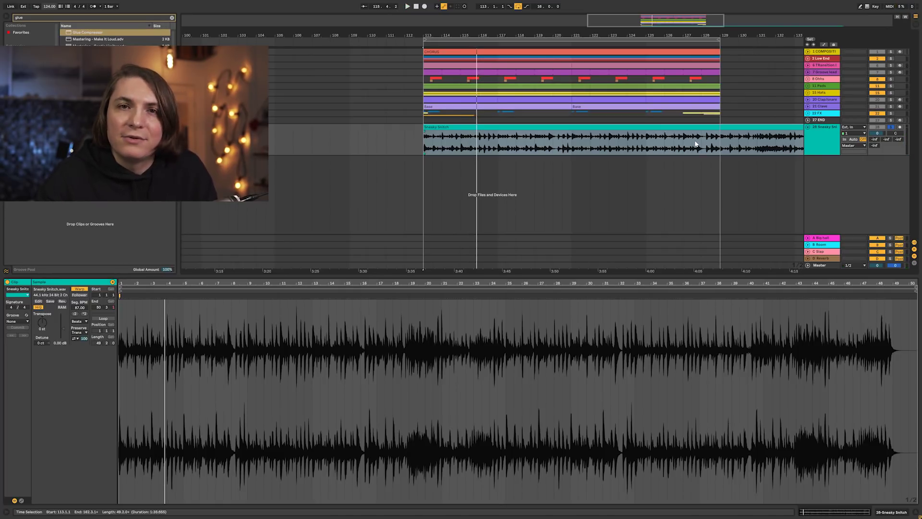
Step: Set the Sneaky Snitch clip's warp mode to Complex
left_click(83, 323)
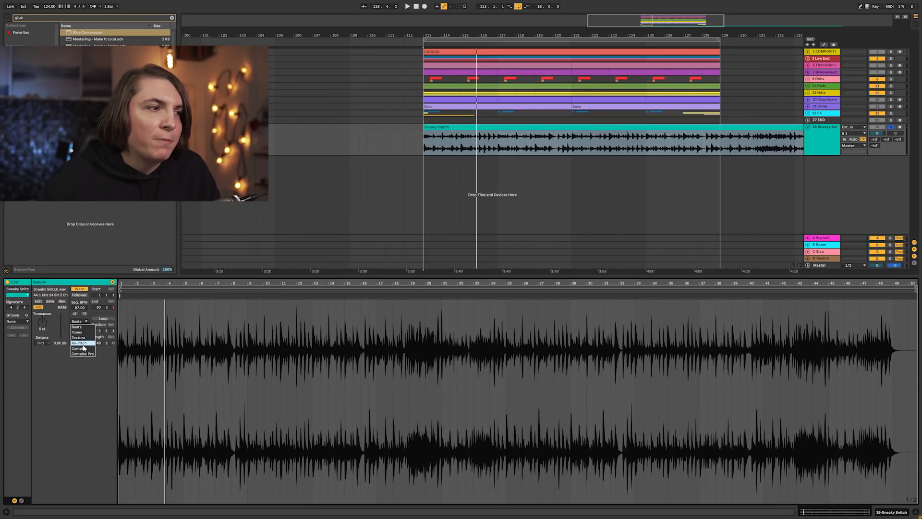
left_click(83, 320)
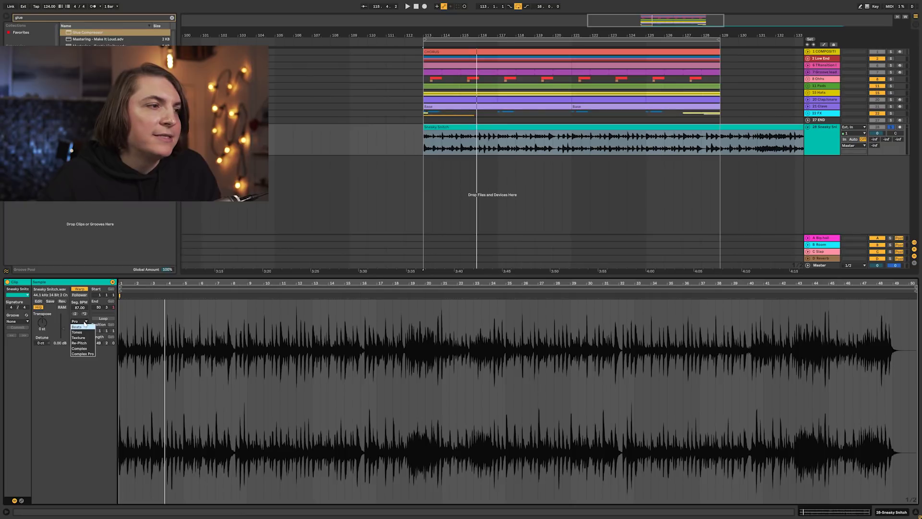
left_click(85, 322)
left_click(80, 321)
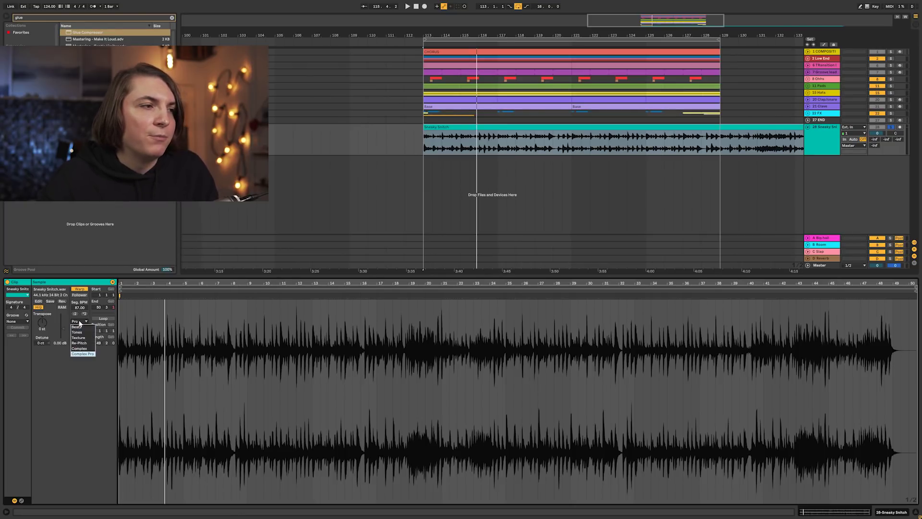
left_click(79, 343)
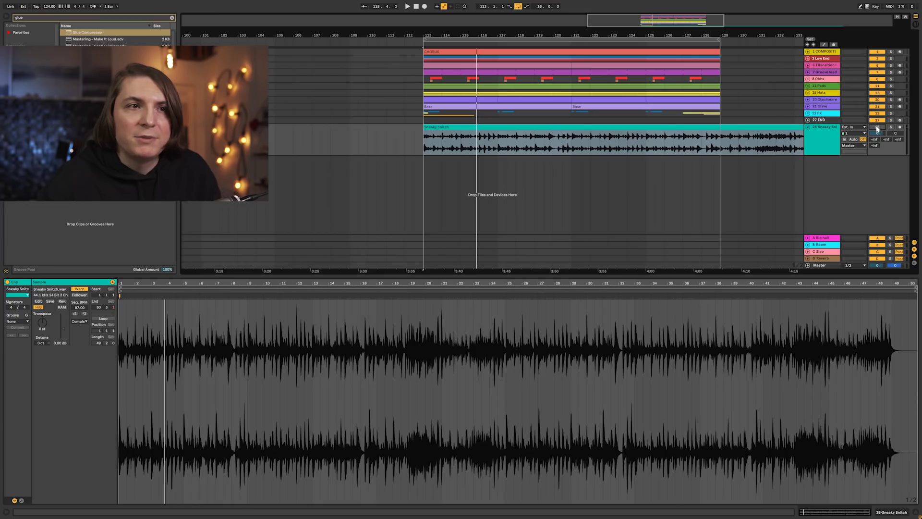
Step: Play the sample together with the full mix and transpose the Sneaky Snitch clip up 2 semitones
key("space")
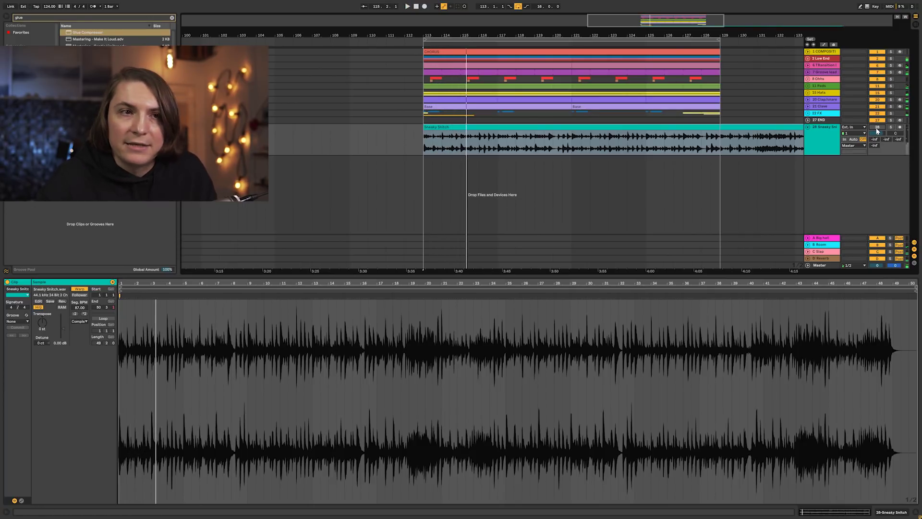
key("space")
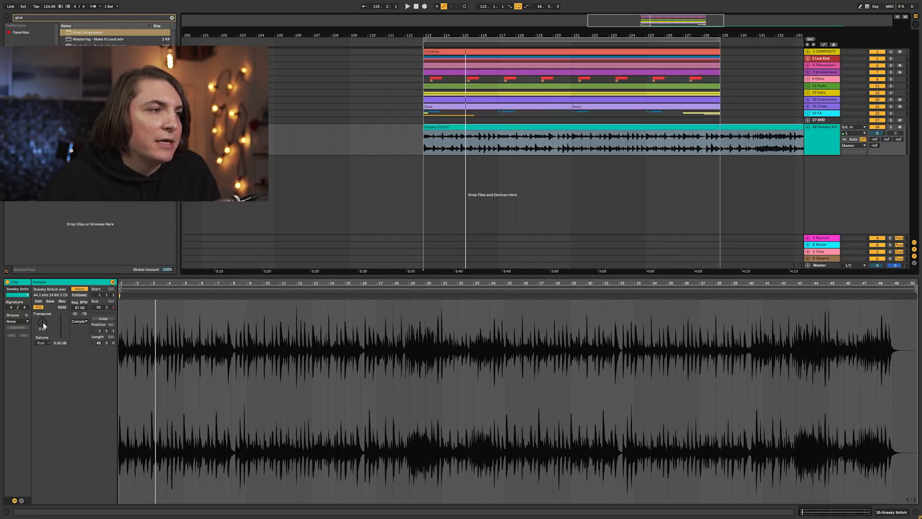
left_click_drag(42, 322, 42, 317)
key("space")
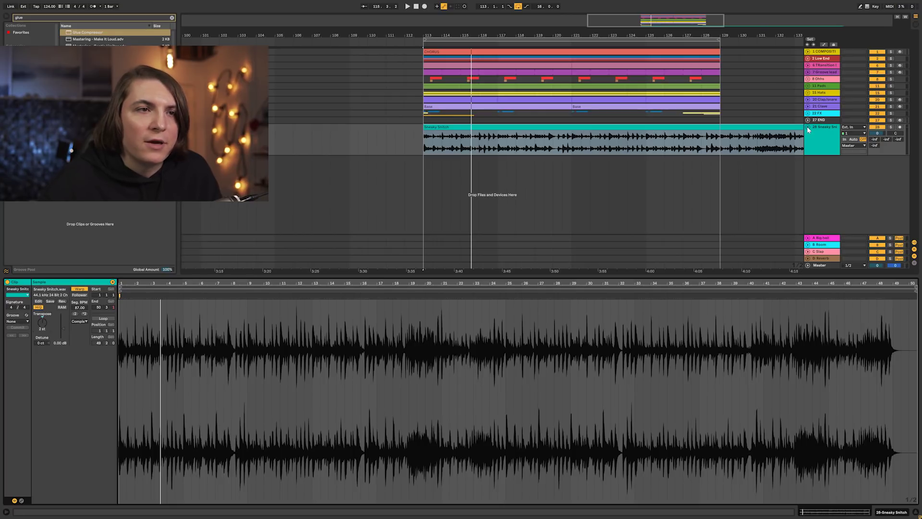
Step: Select a short phrase within the Sneaky Snitch clip on the arrangement timeline
left_click_drag(440, 35, 414, 154)
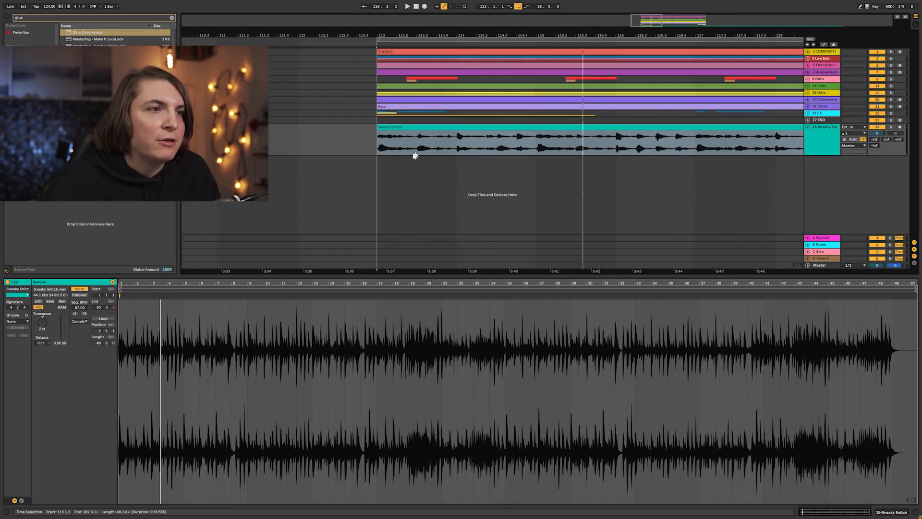
scroll(415, 155, "down", 5)
left_click(598, 146)
left_click_drag(600, 146, 654, 147)
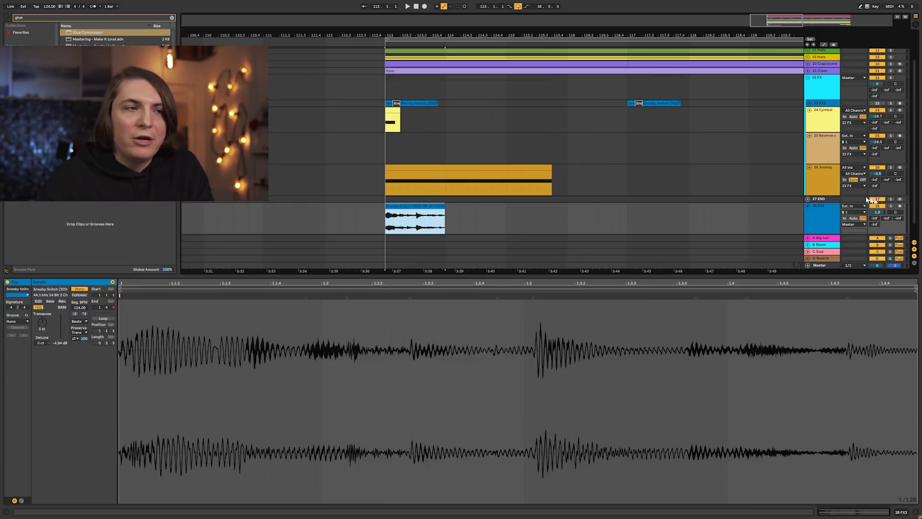
Step: Reset the volume of the lowest FX2 track to 0 dB and play its short Sneaky Snitch clip
scroll(436, 214, "down", 2)
double_click(879, 196)
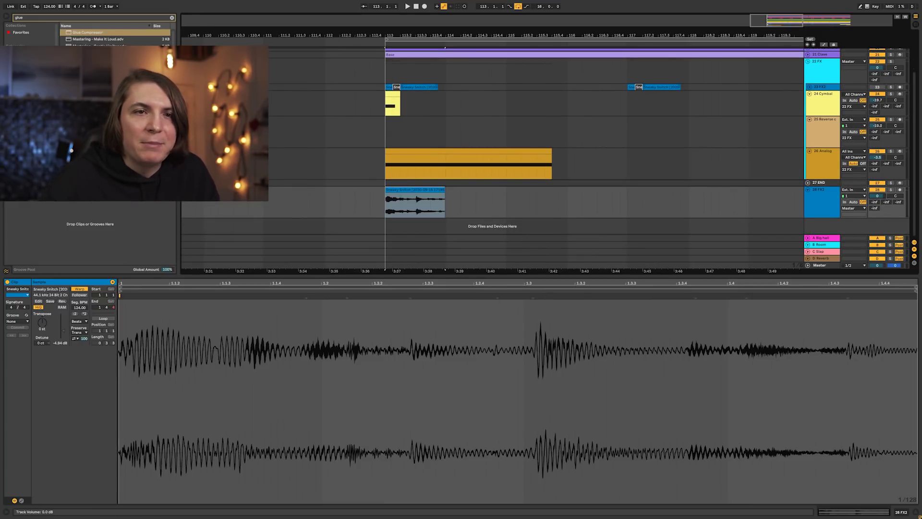
key("space")
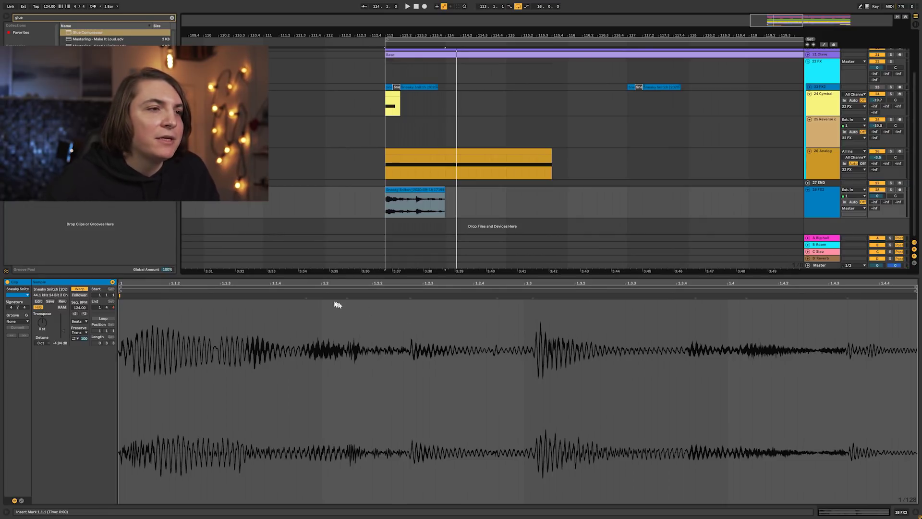
Step: Nudge the transient just before beat 1.2 slightly earlier, and insert warp markers on the transients across the entire FX2 clip
double_click(312, 298)
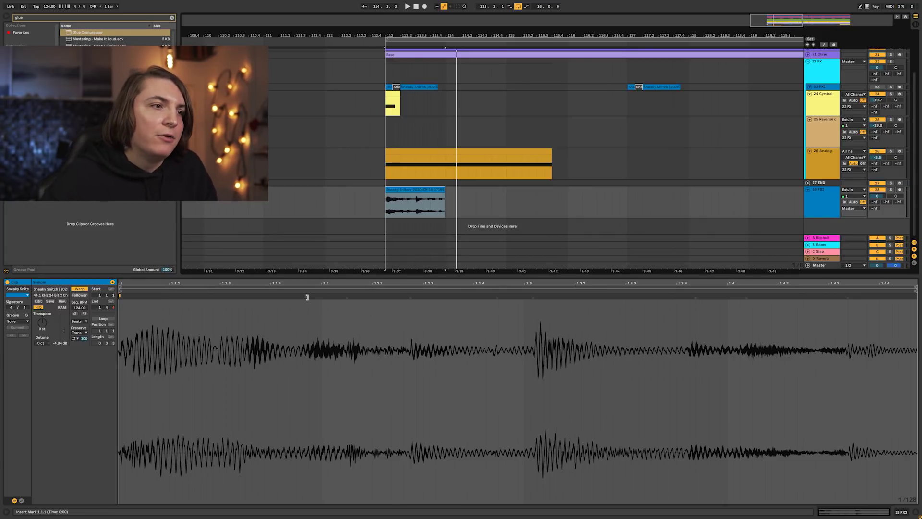
mouse_move(312, 299)
left_mouse_down()
mouse_move(321, 298)
mouse_move(306, 300)
left_mouse_up()
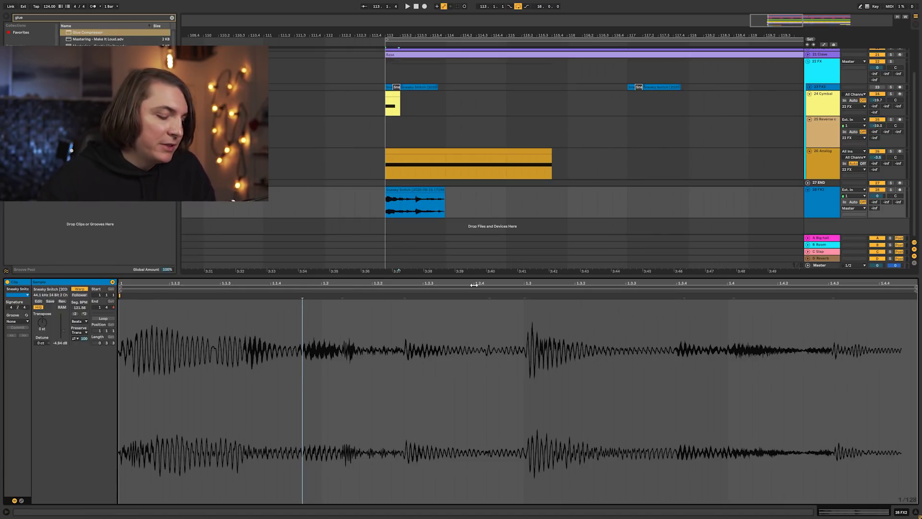
left_click(439, 307)
key("ctrl+a")
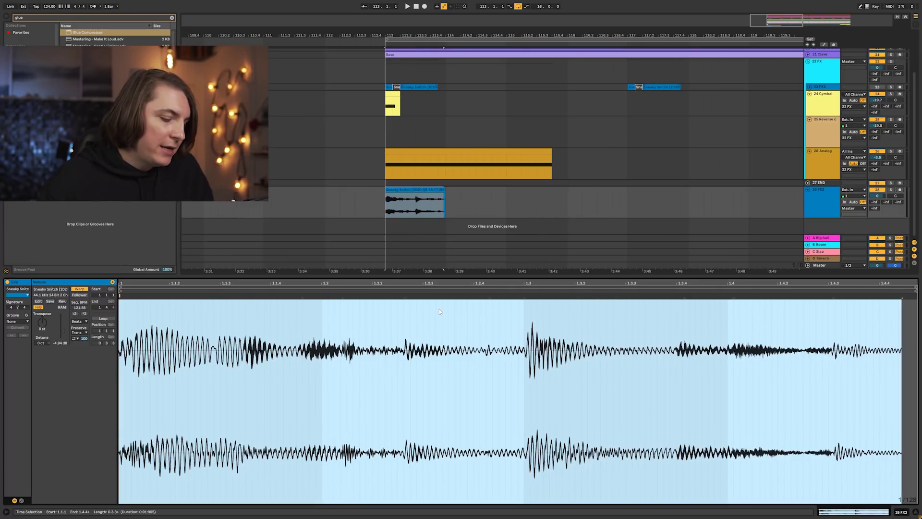
key("ctrl+shift+i")
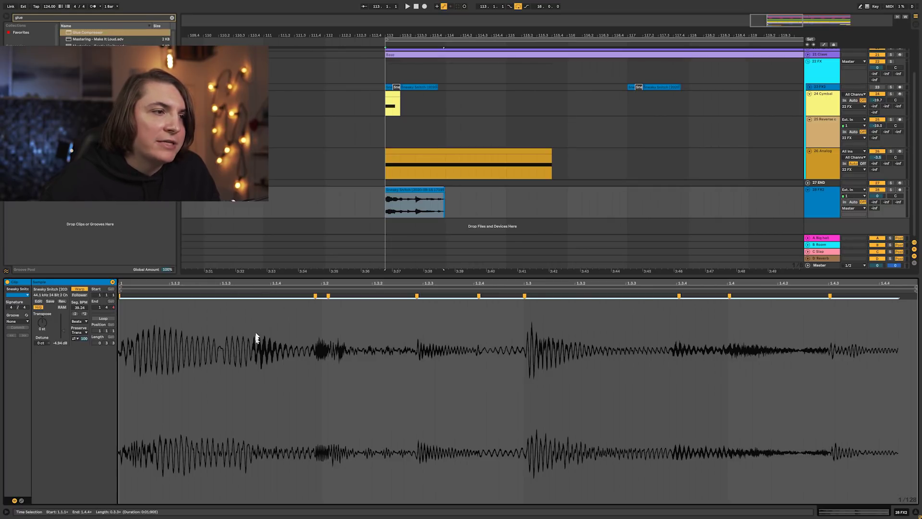
Step: Insert a warp marker on the transient between 1.1.3 and 1.1.4 and move it earlier onto 1.1.3
left_click(250, 295)
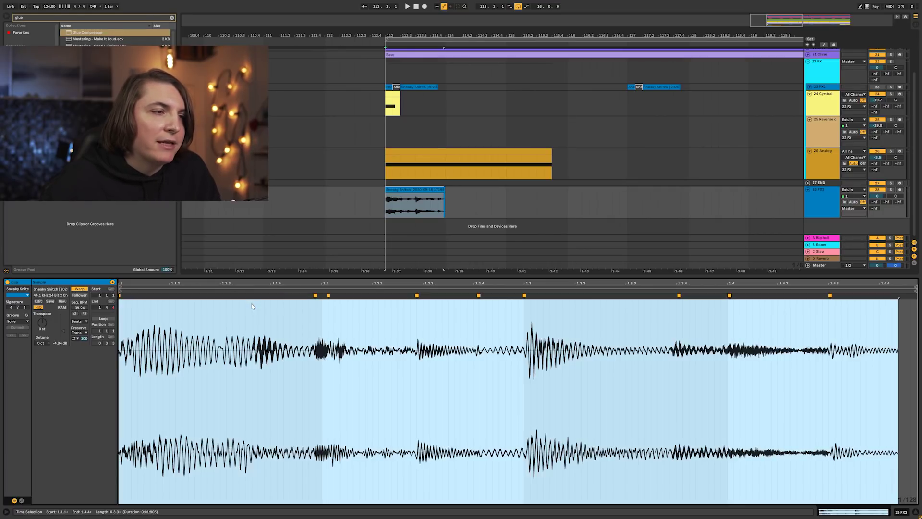
right_click(250, 296)
left_click(262, 301)
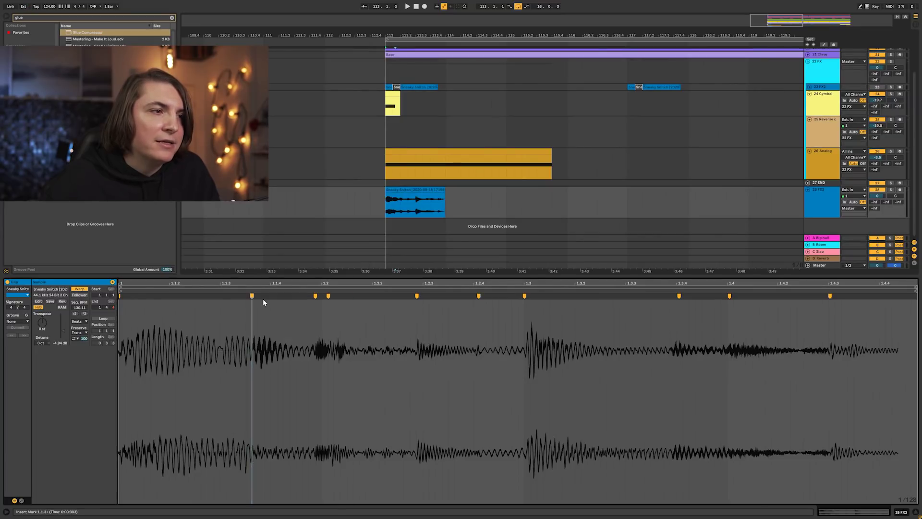
left_click_drag(251, 296, 220, 295)
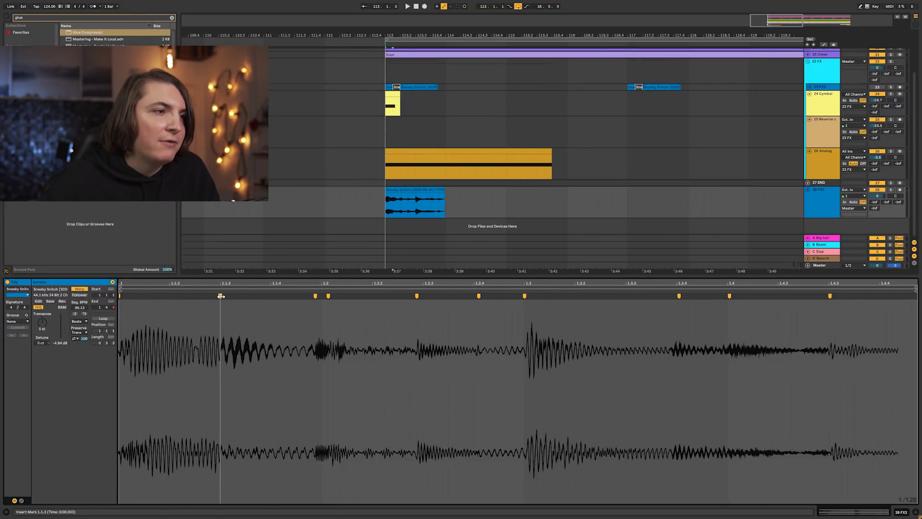
Step: Align the nearby warp markers to the grid at 1.2, 1.2.3, 1.2.4 and 1.4.3
mouse_move(328, 296)
left_mouse_down()
mouse_move(340, 296)
mouse_move(322, 297)
left_mouse_up()
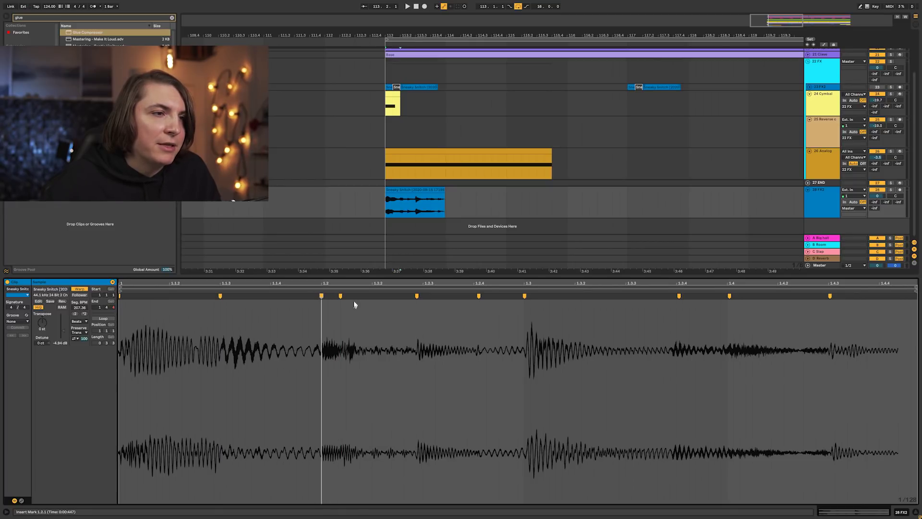
left_click_drag(417, 296, 423, 296)
left_click_drag(479, 296, 474, 296)
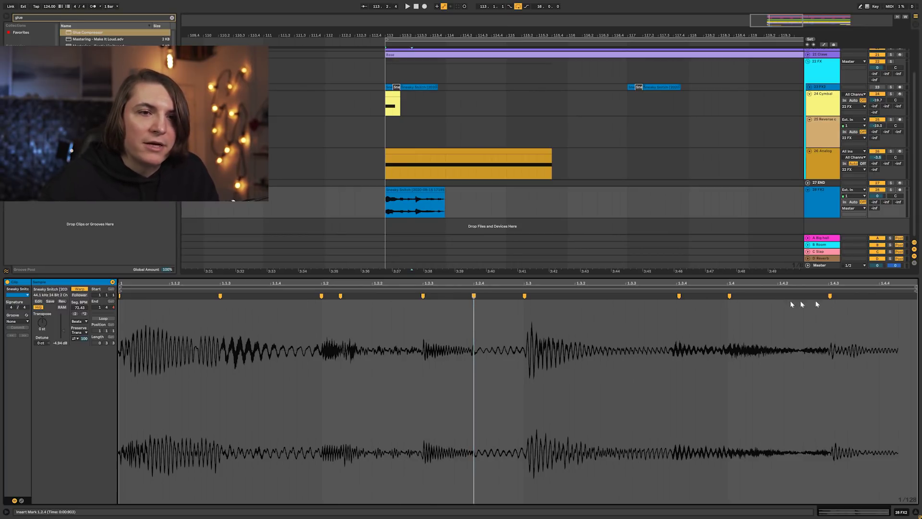
left_click_drag(832, 297, 829, 296)
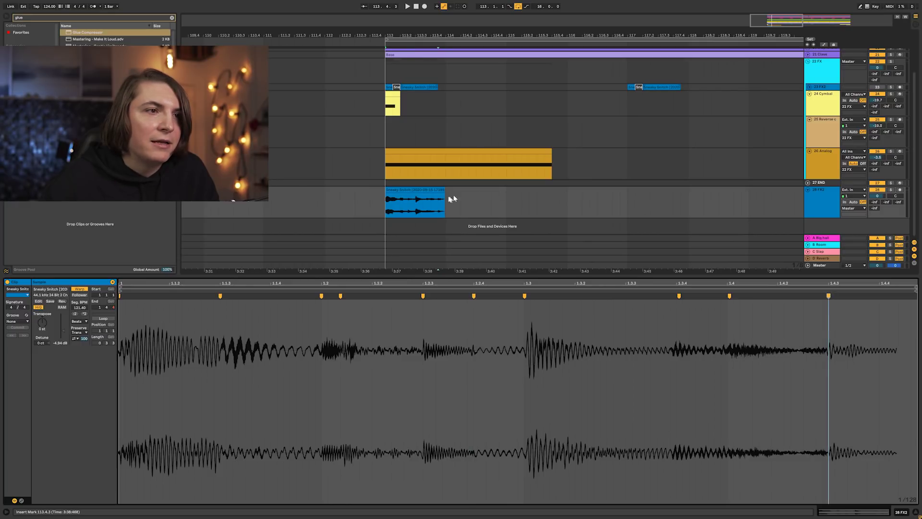
Step: Add a short fade-out at the end of the FX2 clip and raise its gain to about -3.3 dB
left_click(437, 201)
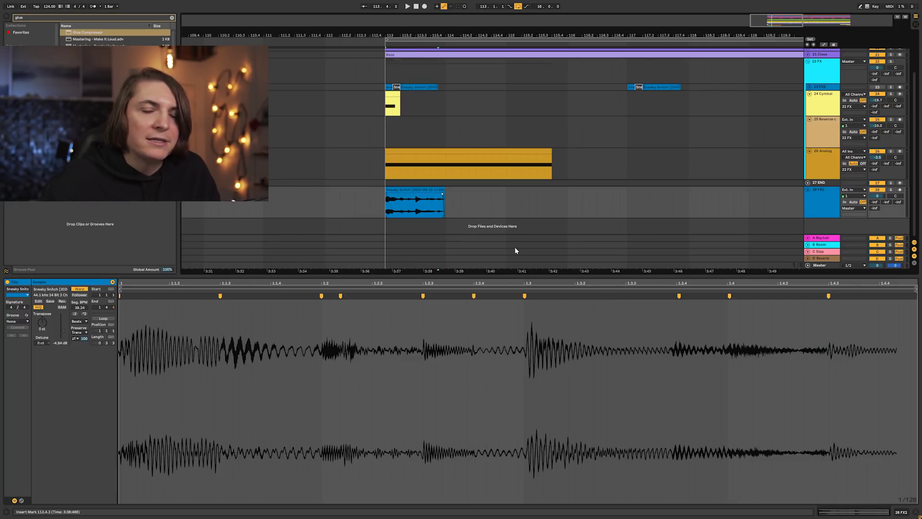
key("space")
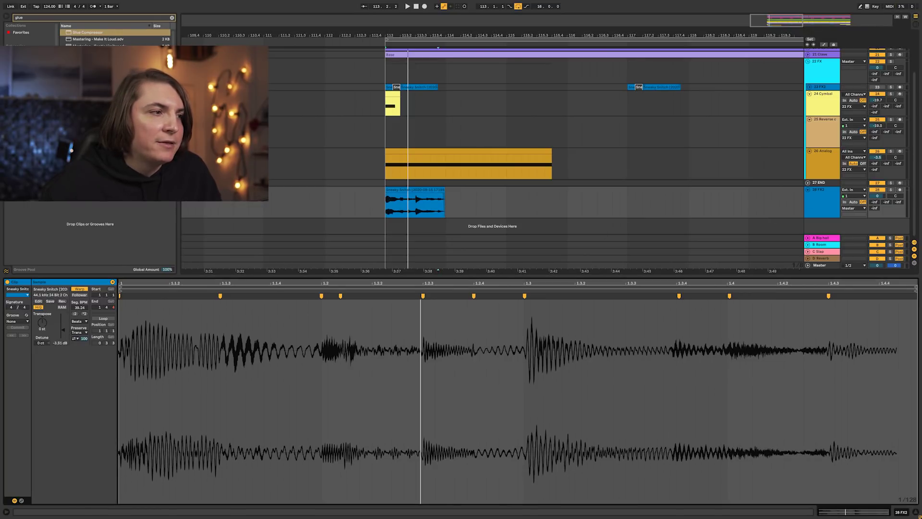
left_click_drag(63, 328, 63, 325)
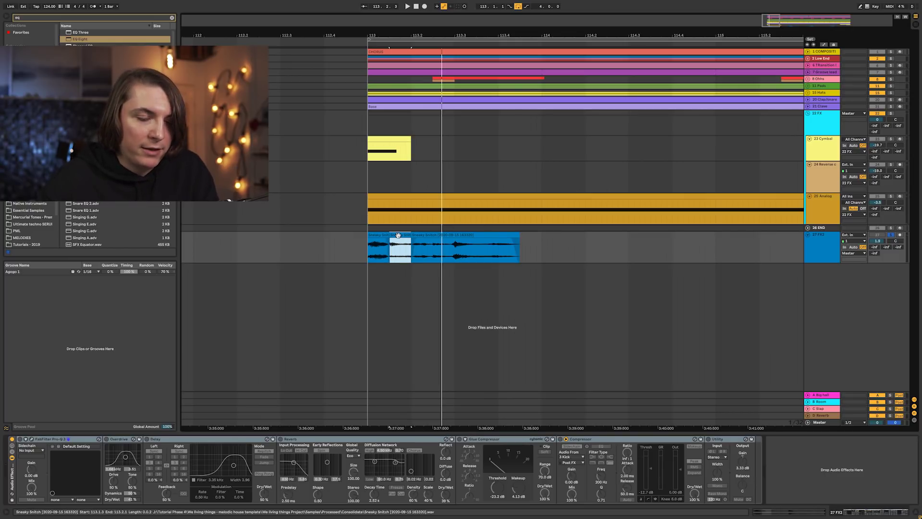
Step: Enable FX2's Pro-Q 3, Overdrive, Delay, Reverb, Glue Compressor and Compressor one at a time, auditioning the sample after each addition
left_click(832, 247)
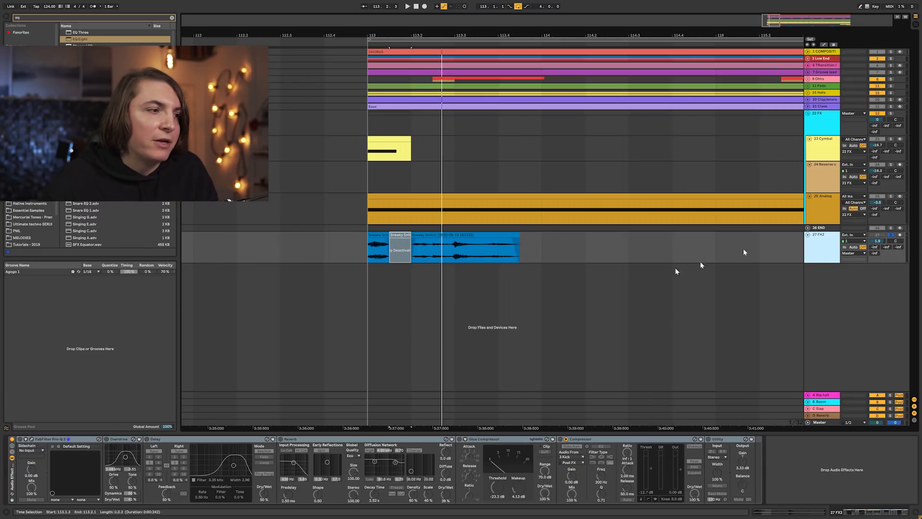
left_click(20, 439)
key("space")
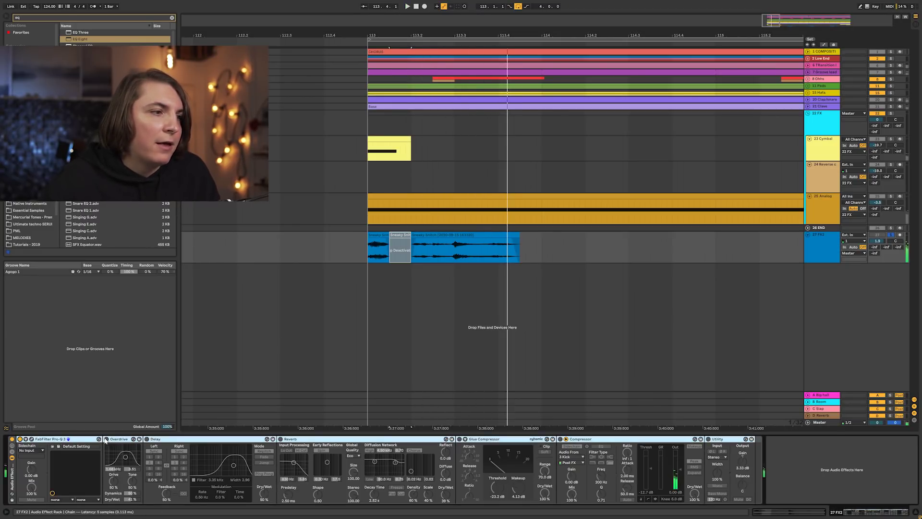
key("space")
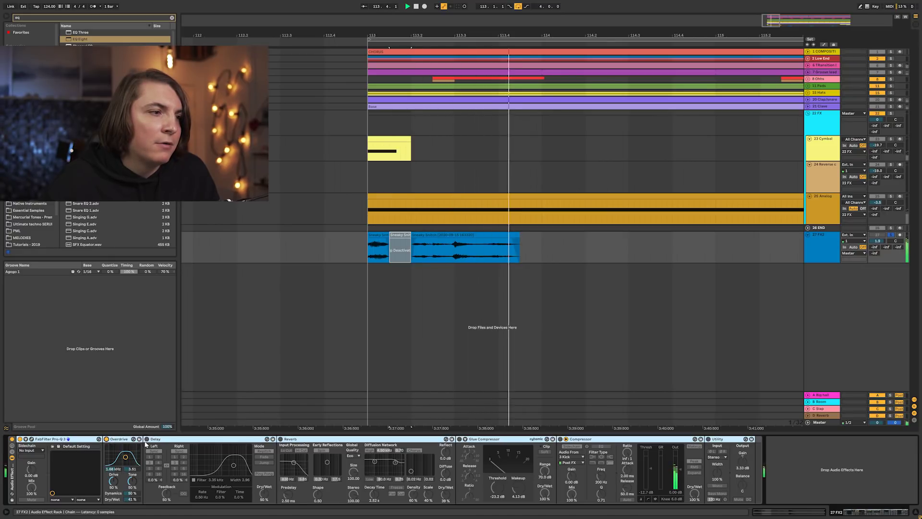
key("space")
key("space")
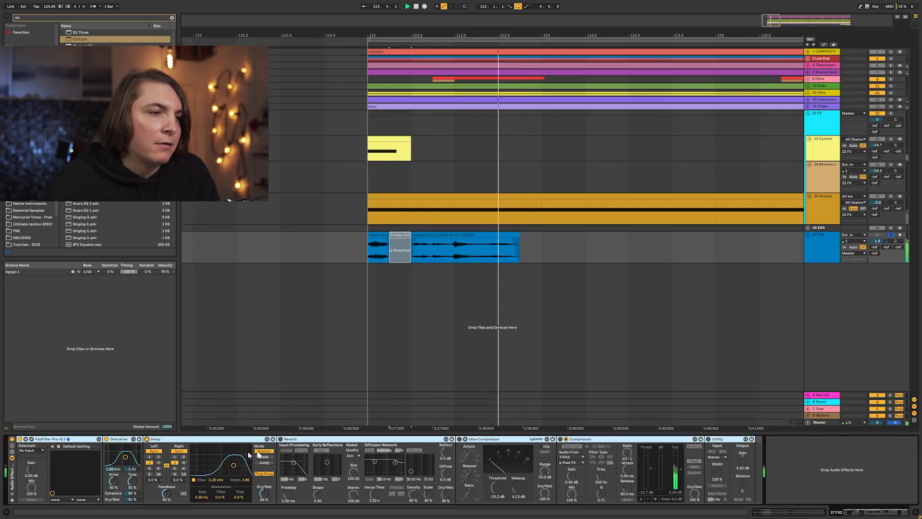
key("space")
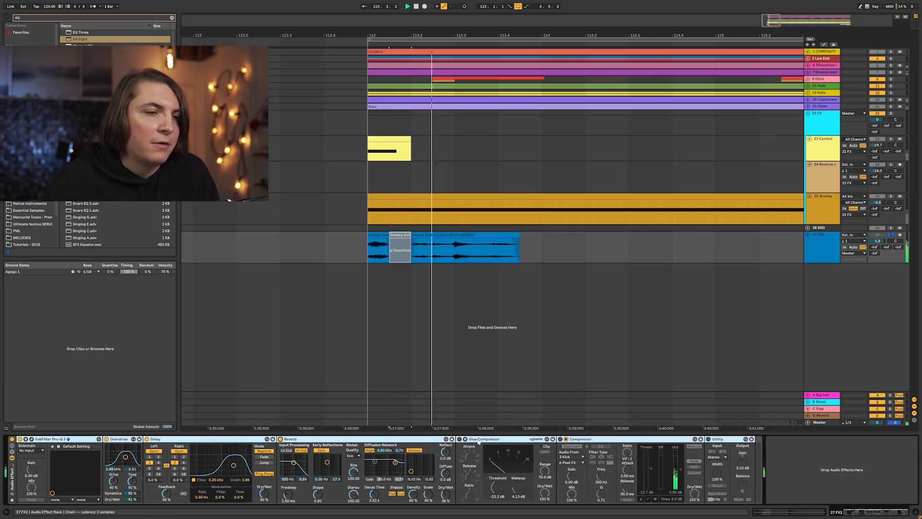
key("space")
key("space")
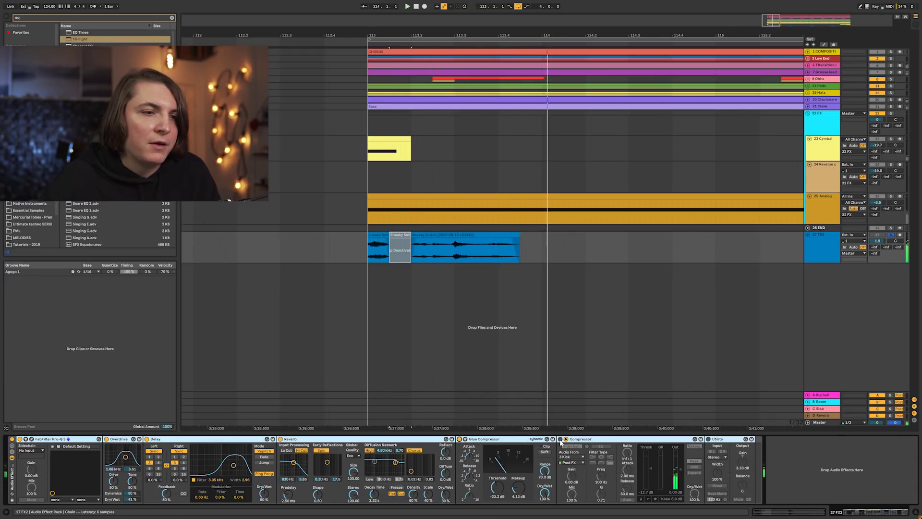
key("space")
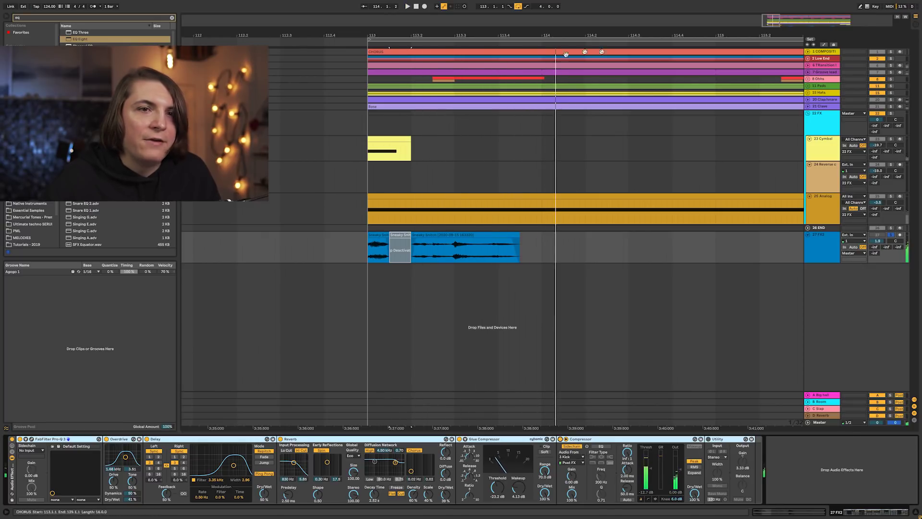
Step: Unsolo the FX2 track and play it together with the rest of the arrangement
left_click(890, 235)
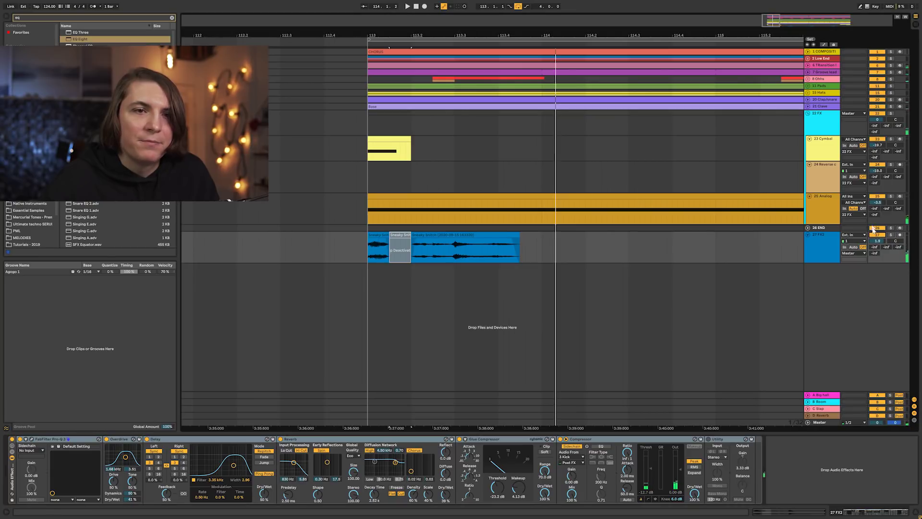
key("space")
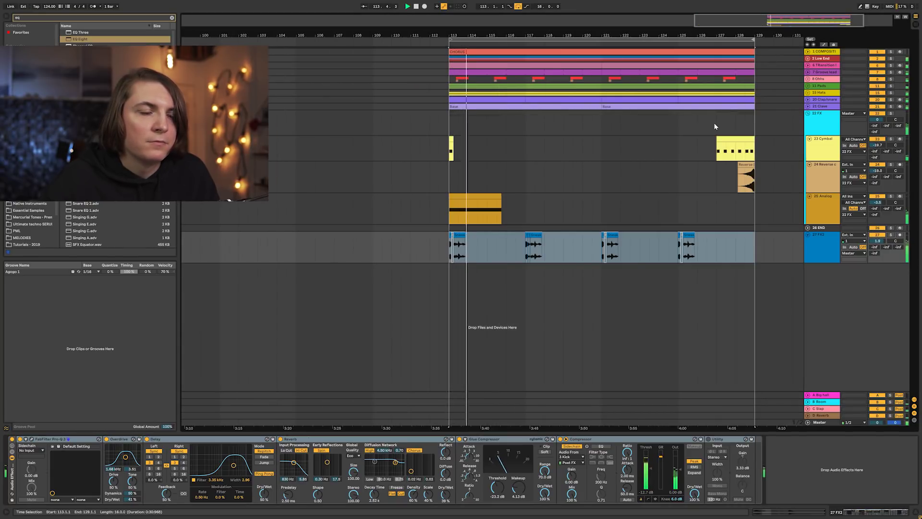
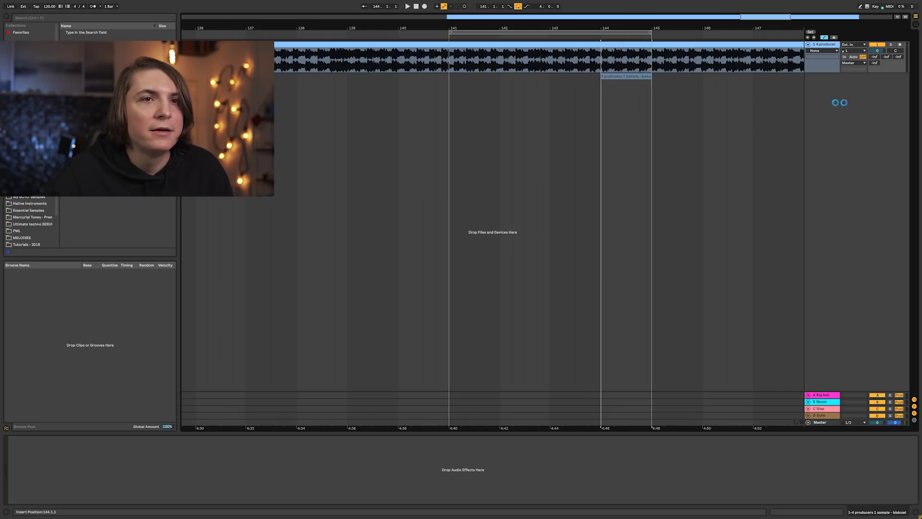
Step: Enlarge the second track and trim the end of its one-bar clip at 144 down to the first kick hit
left_click_drag(636, 26, 636, 80)
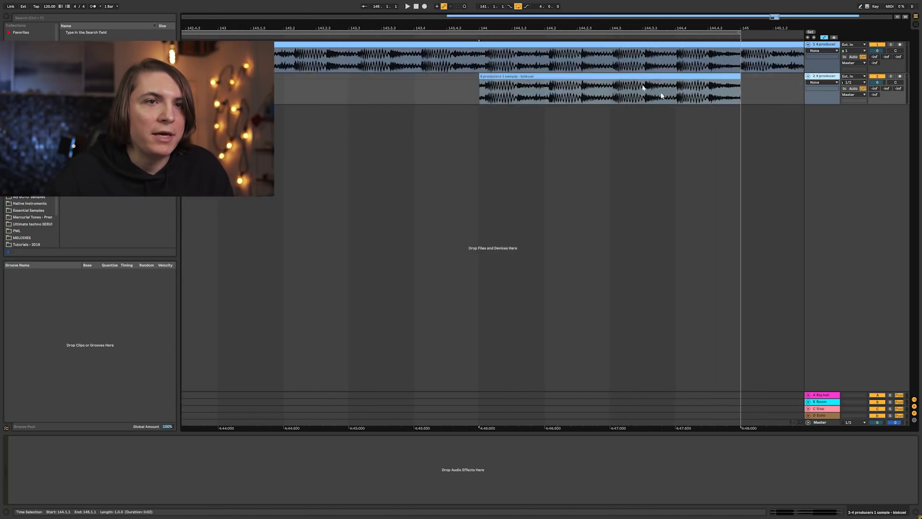
left_click_drag(824, 104, 825, 221)
left_click_drag(483, 28, 483, 136)
left_click_drag(412, 28, 412, 3)
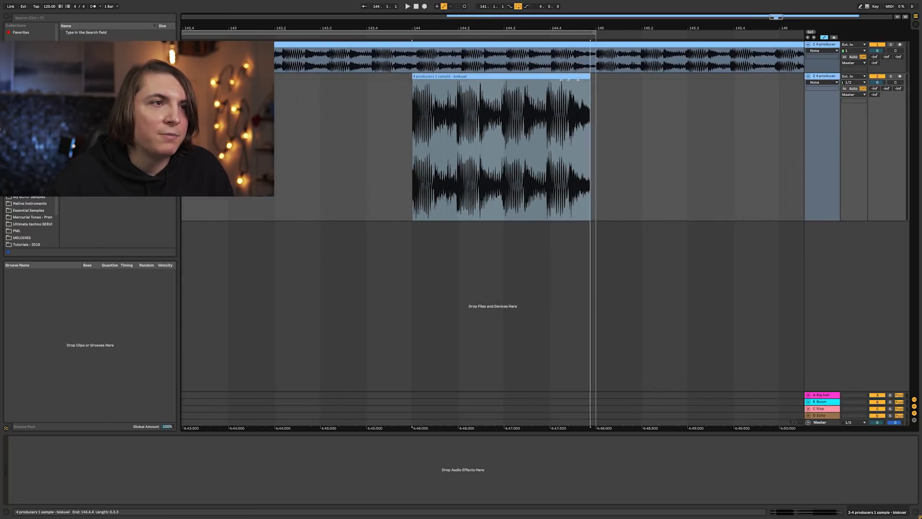
left_click_drag(579, 78, 451, 86)
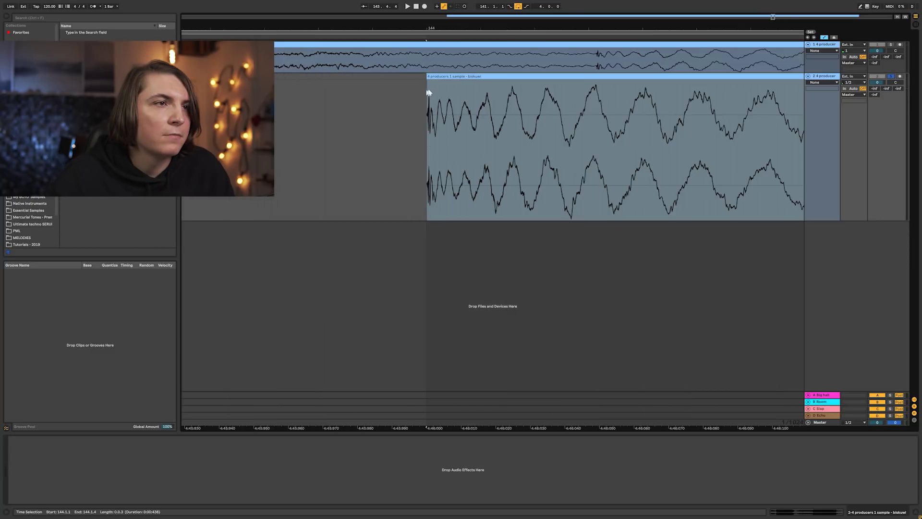
Step: Add a short fade-out to the end of the isolated kick clip and audition it repeatedly
left_click_drag(425, 29, 446, 91)
key("space")
key("space")
key("space")
key("space")
key("space")
key("space")
key("space")
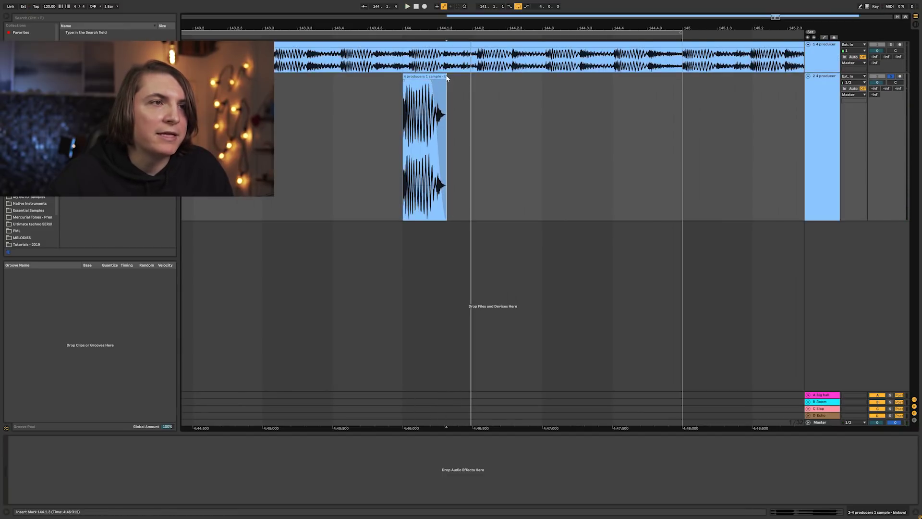
Step: Shorten the kick clip to end at 144.1.3, stretch its fade-out across most of its length, and play it
left_click_drag(446, 91, 410, 85)
key("space")
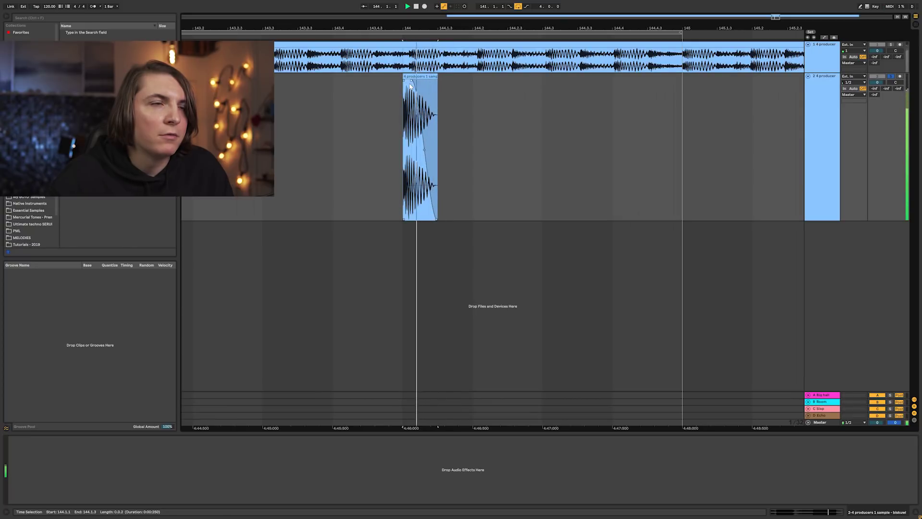
scroll(410, 86, "up", 5)
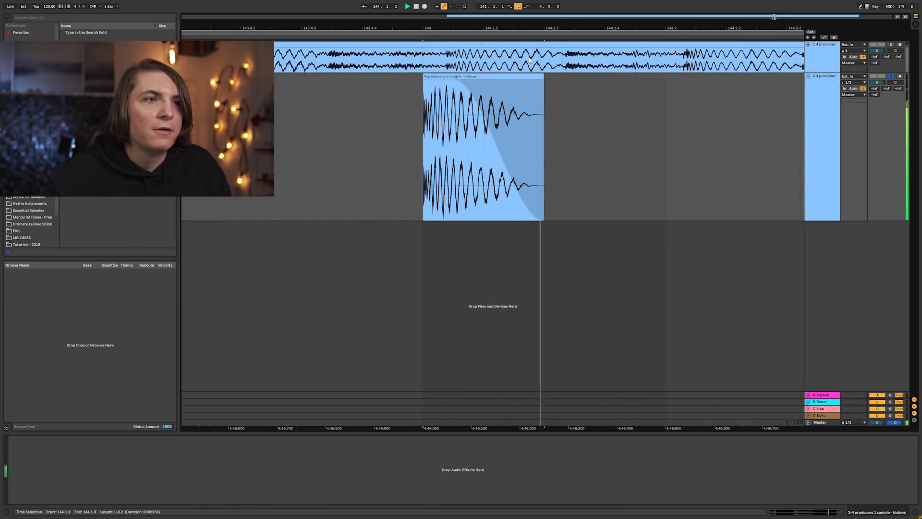
Step: Search the browser for "pro mb" and add FabFilter Pro-MB to the kick clip's track
left_click(833, 103)
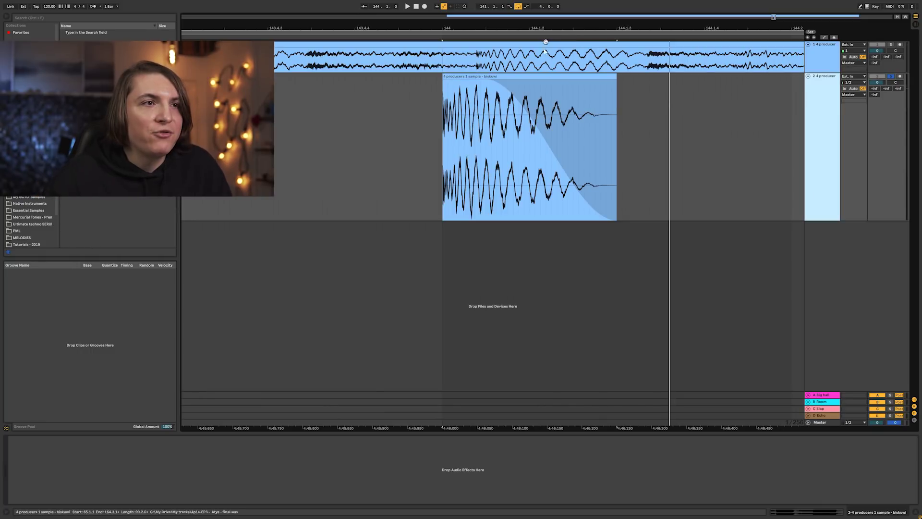
left_click(547, 76)
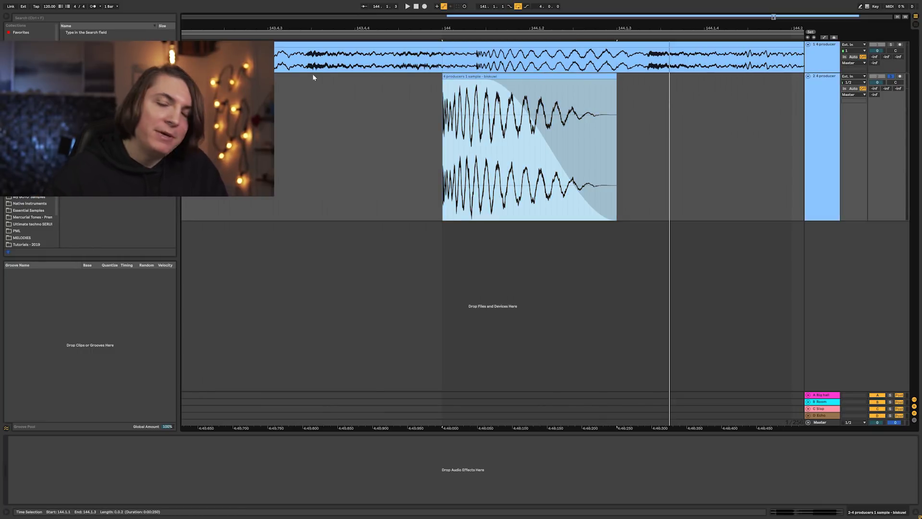
key("ctrl+f")
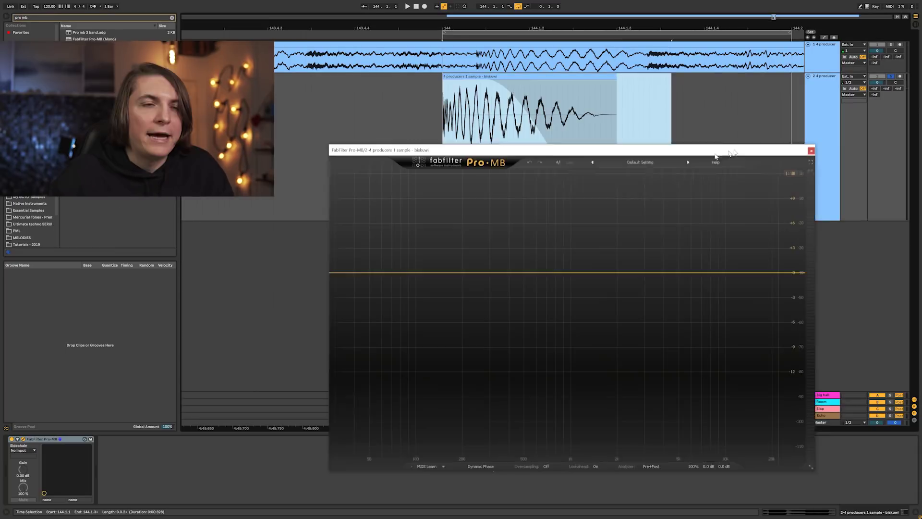
left_click_drag(729, 152, 743, 150)
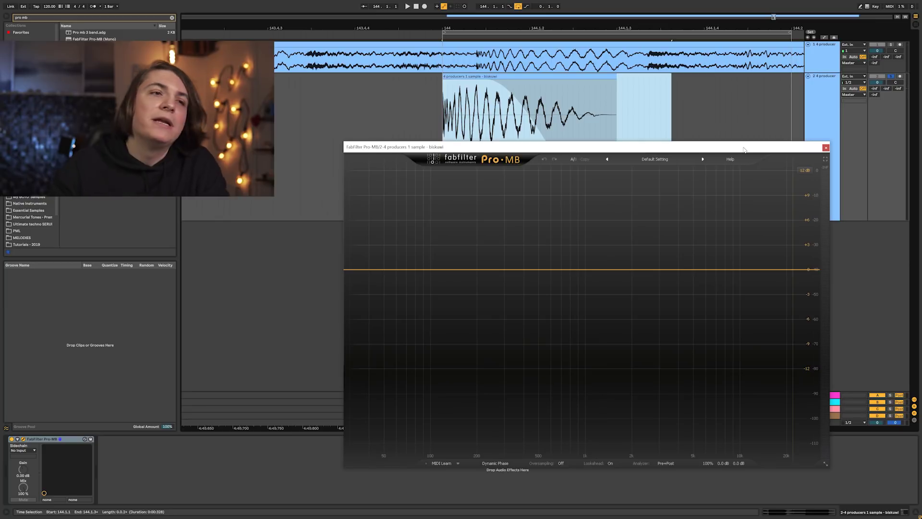
Step: Create a soloed low band in Pro-MB and set its high crossover to about 140 Hz during playback
left_click(425, 270)
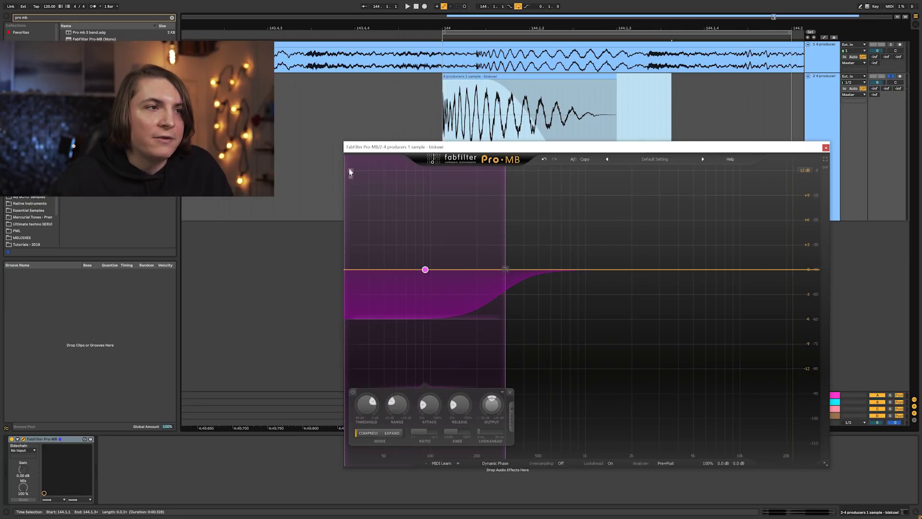
key("space")
left_click_drag(505, 270, 455, 268)
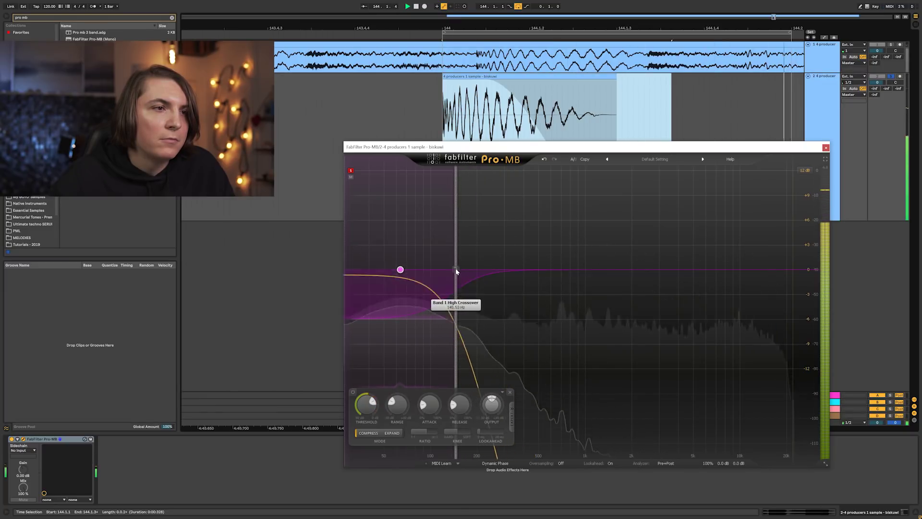
Step: Bypass the low band's dynamics processing and audition the soloed low end of the kick
left_click(353, 393)
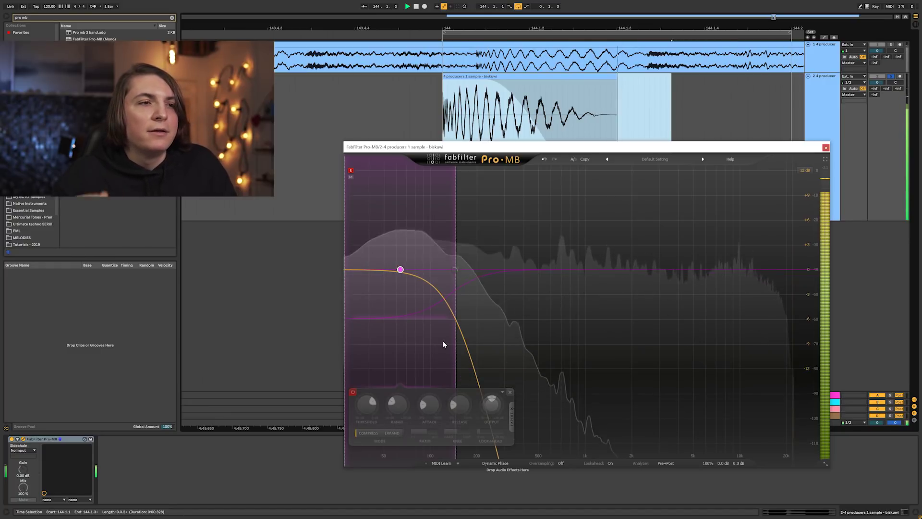
key("space")
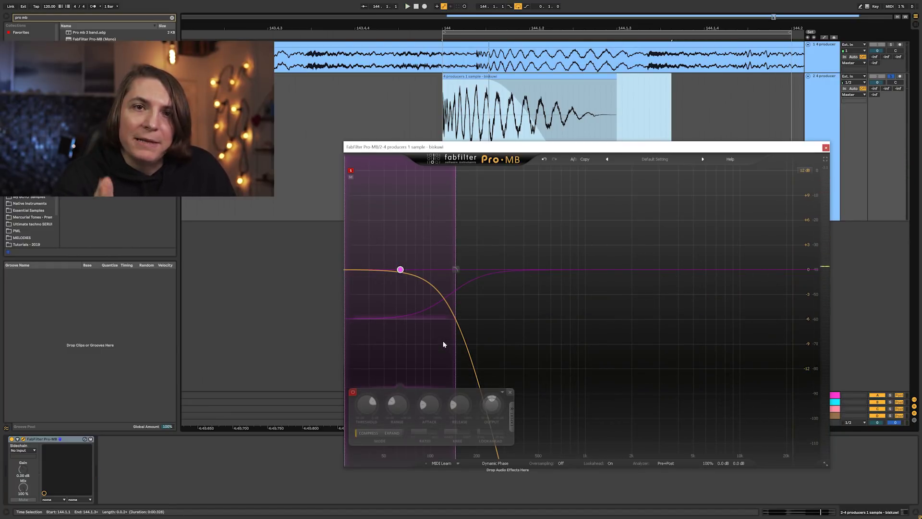
key("space")
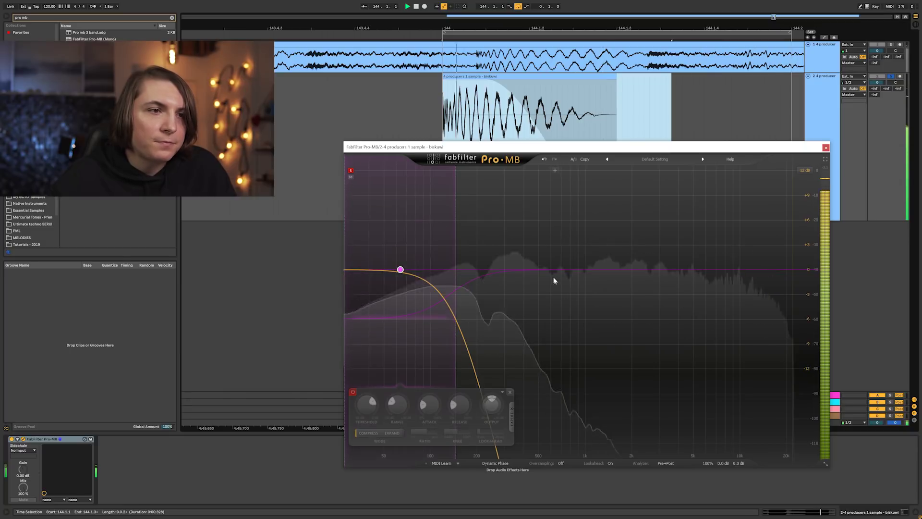
key("space")
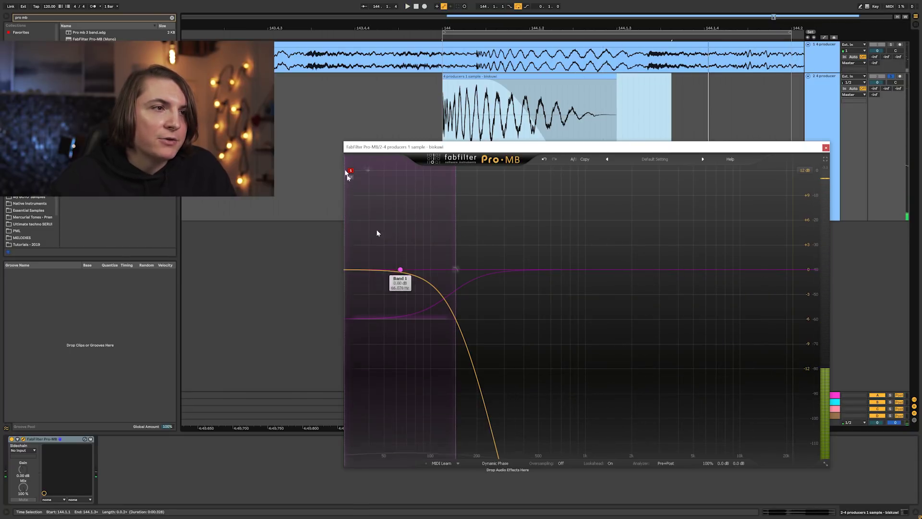
Step: Create a soloed mid band above the low band and extend its high crossover to about 4 kHz while listening
left_click(501, 270)
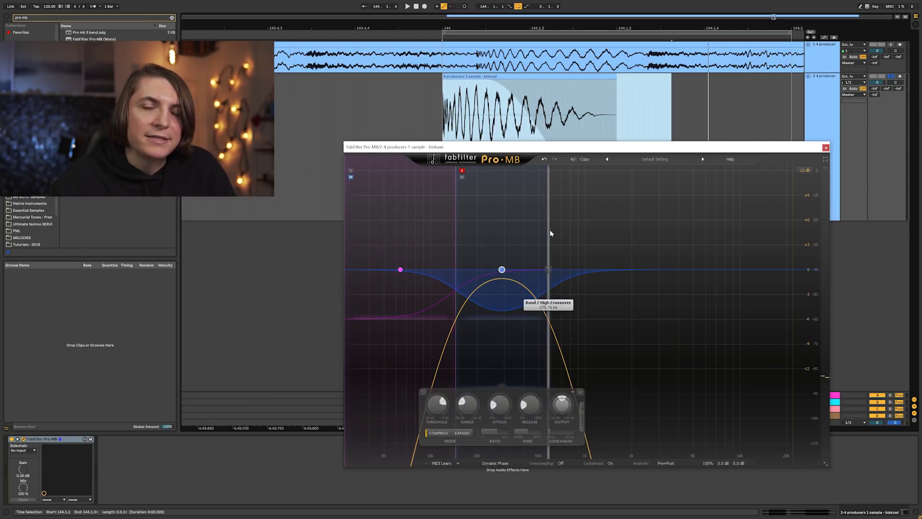
left_click_drag(550, 231, 636, 233)
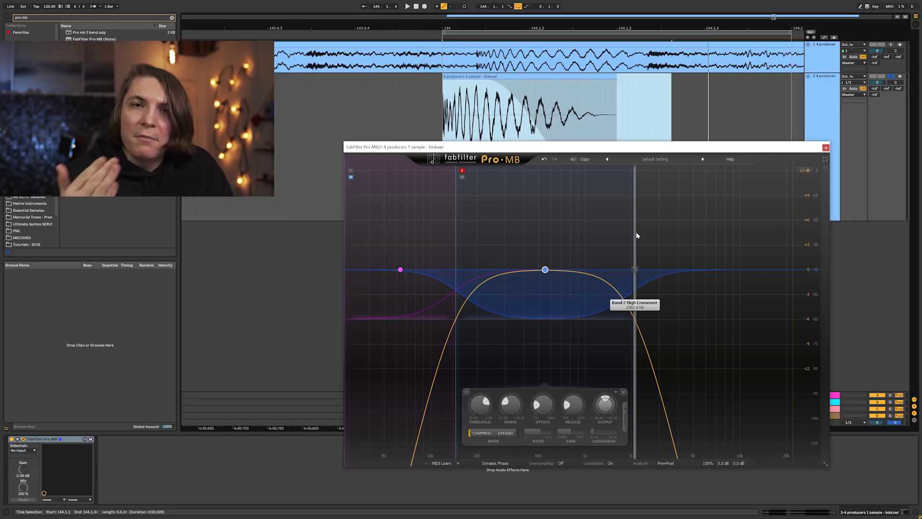
key("space")
left_click_drag(636, 235, 676, 281)
key("space")
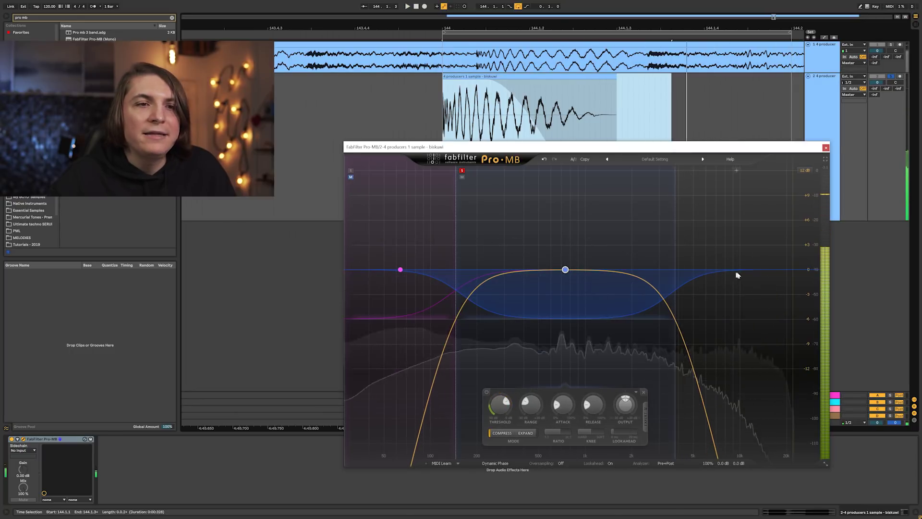
Step: Create a high band adjoining the mid band, solo it in place of the mid band with its dynamics bypassed, and audition it
left_click(746, 272)
left_click_drag(722, 272, 684, 271)
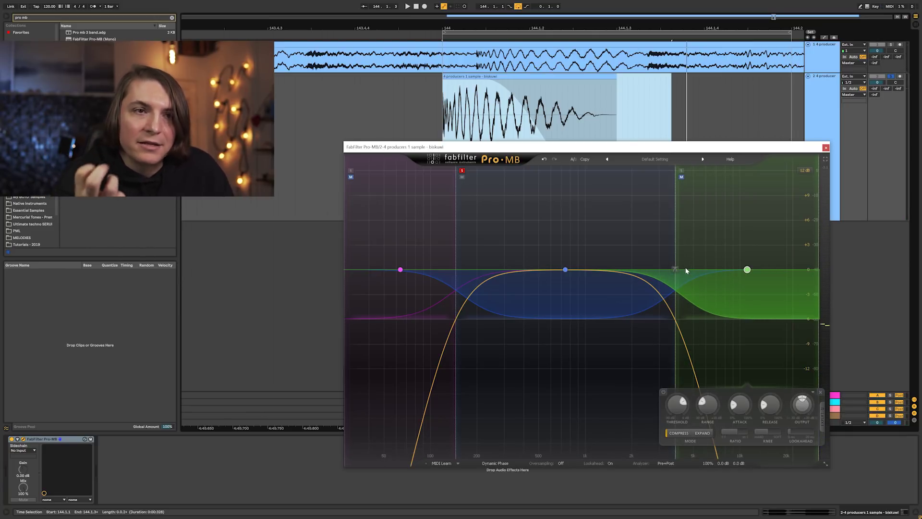
left_click(462, 170)
left_click(682, 171)
key("space")
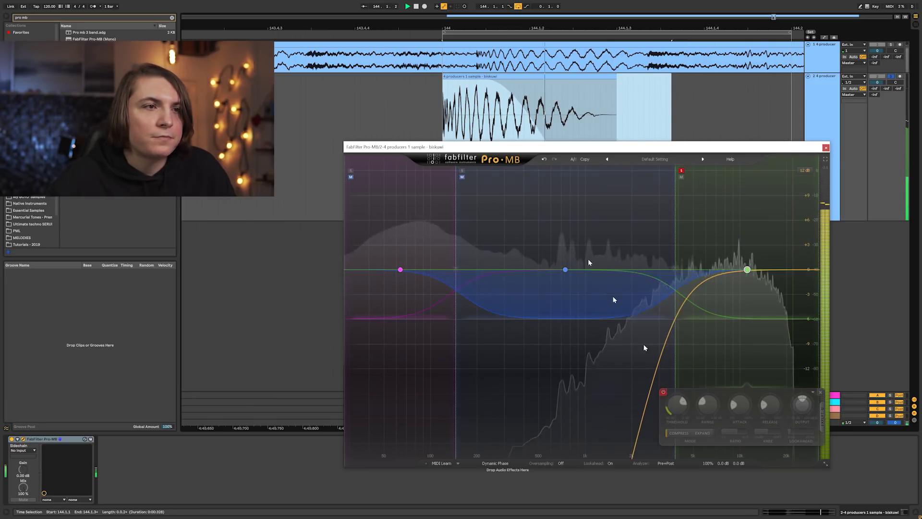
key("space")
Step: Solo the mid band with its dynamics bypassed, then the low band, alongside the high band, and audition the combined kick
left_click(462, 171)
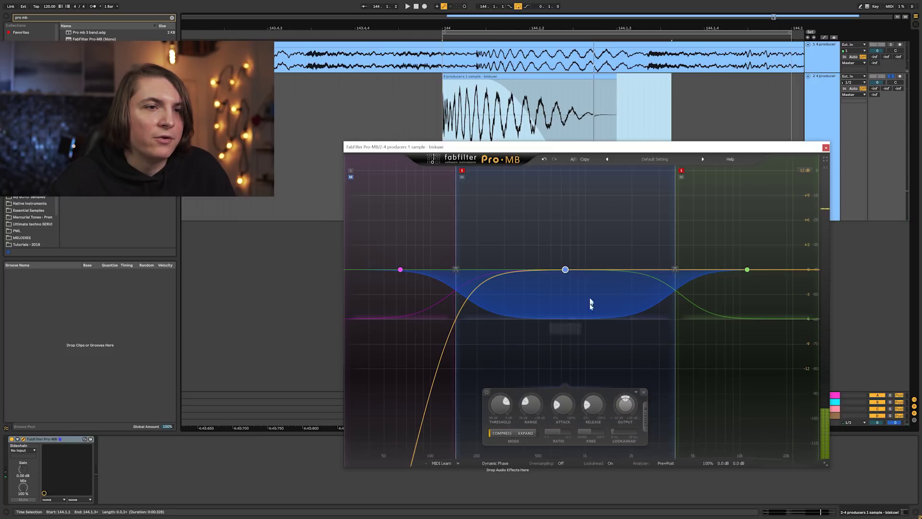
left_click(487, 391)
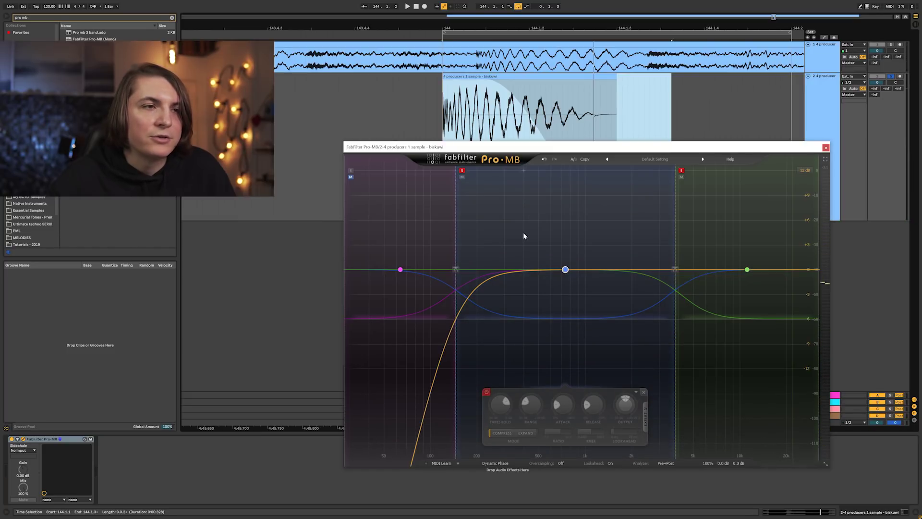
key("space")
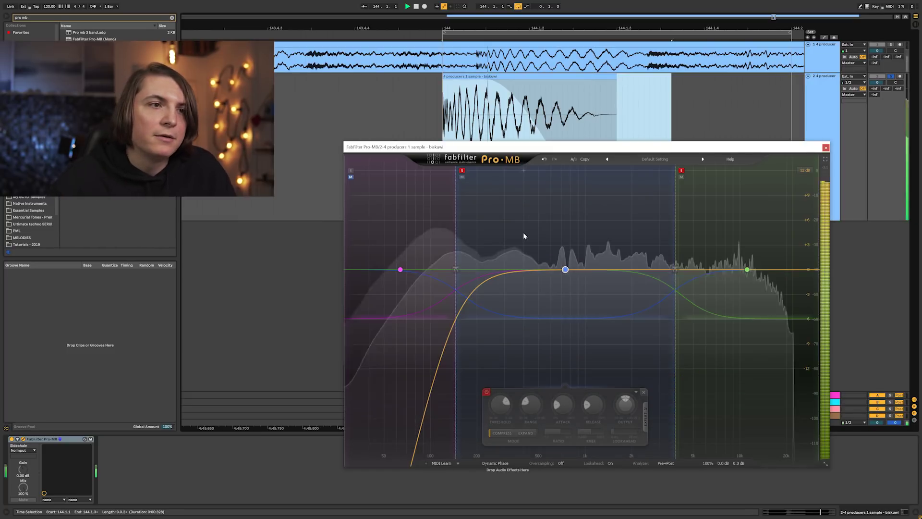
left_click(351, 171)
key("space")
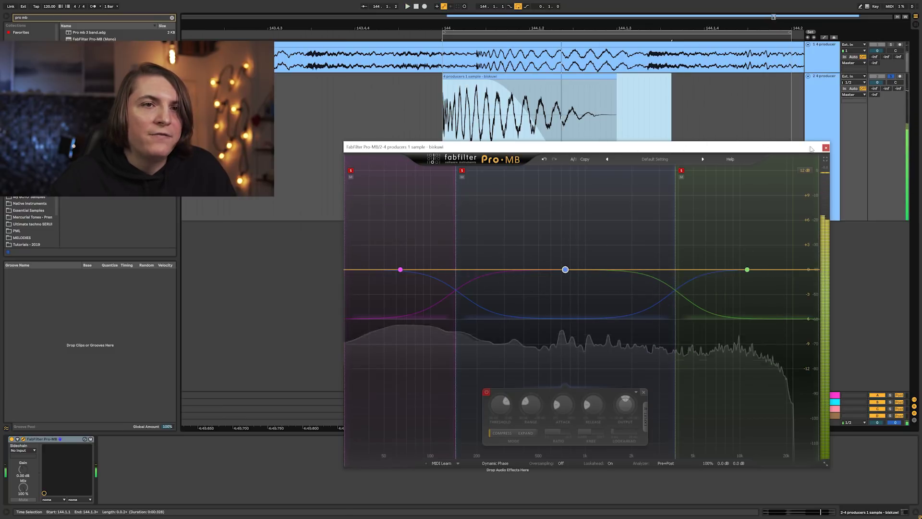
Step: Close the Pro-MB window and compare the looping kick with the plug-in switched off and on
left_click(825, 148)
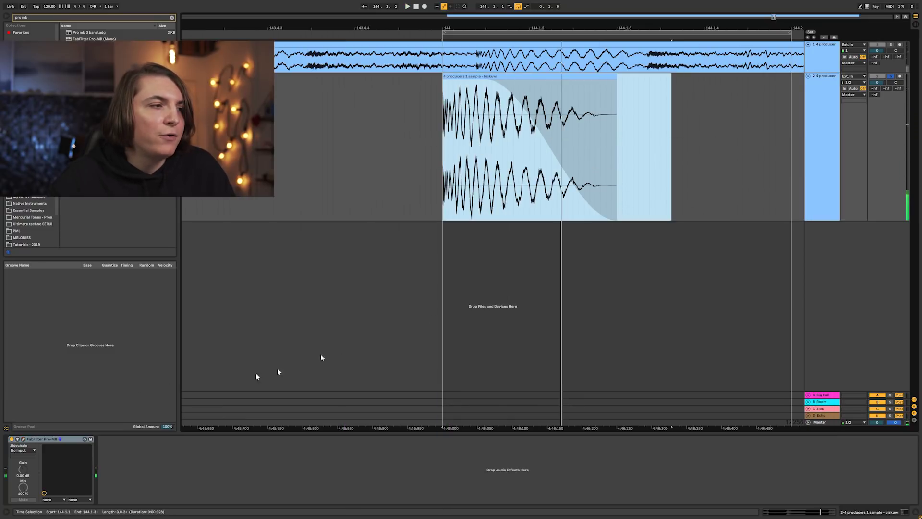
key("space")
left_click(12, 439)
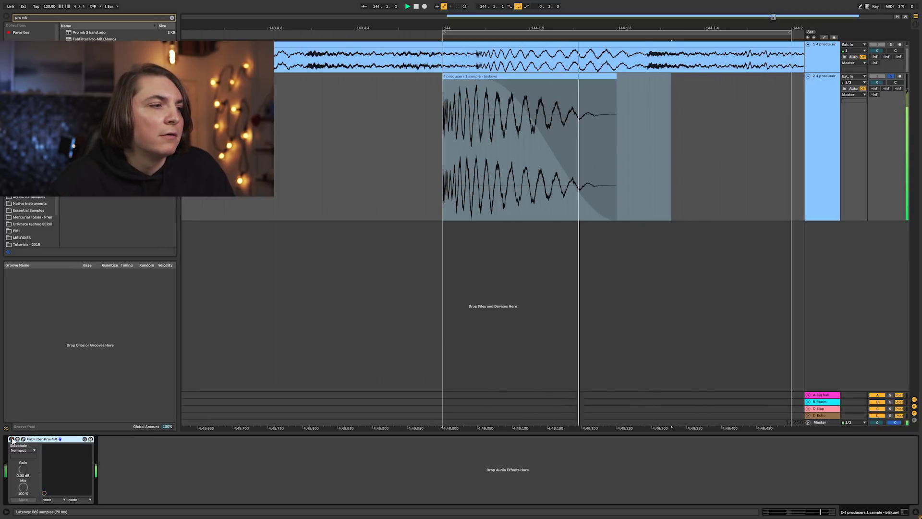
left_click(12, 439)
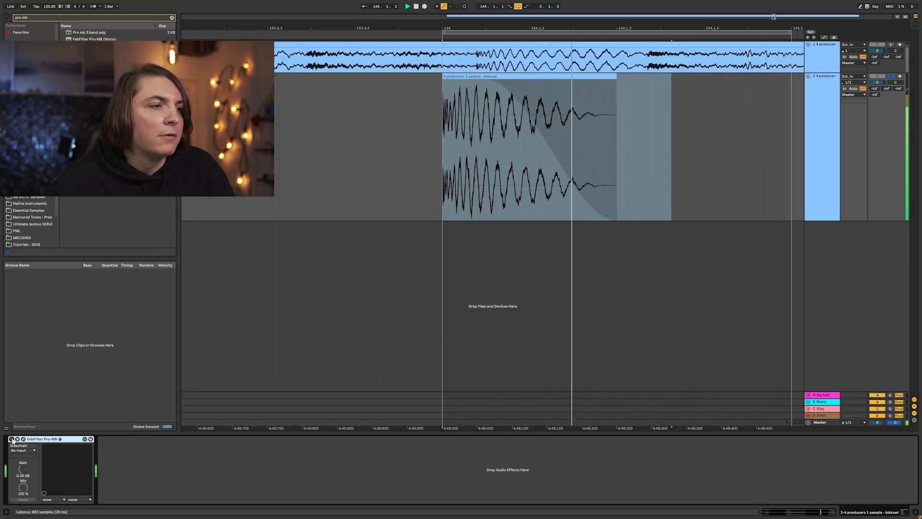
key("space")
Step: Duplicate the kick track with its Pro-MB to make separate copies for the low, mid and high bands
left_click(818, 150)
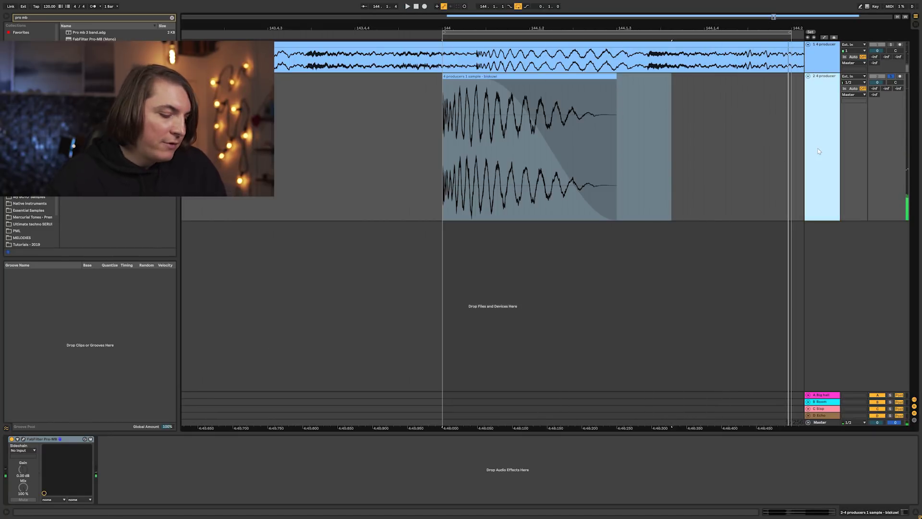
key("ctrl+d")
key("ctrl+d")
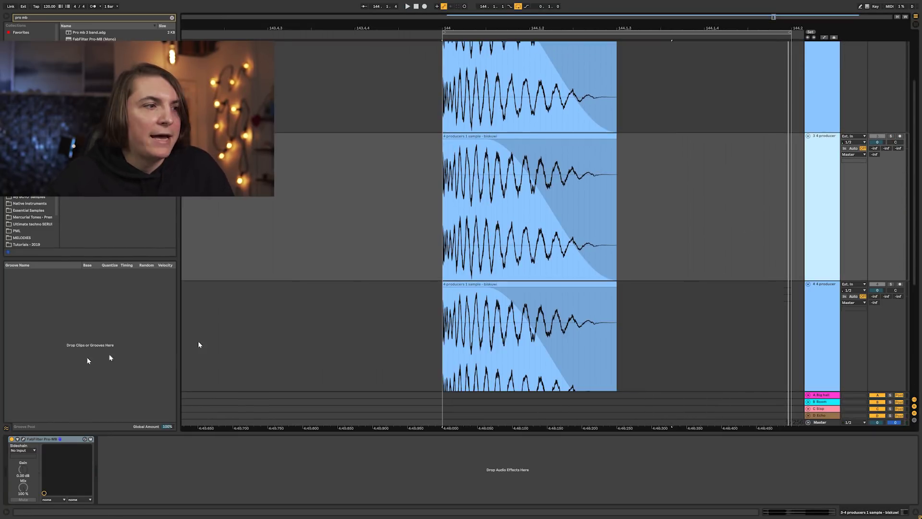
Step: Leave only the low band soloed in the Pro-MB of the first copied kick track
left_click(23, 439)
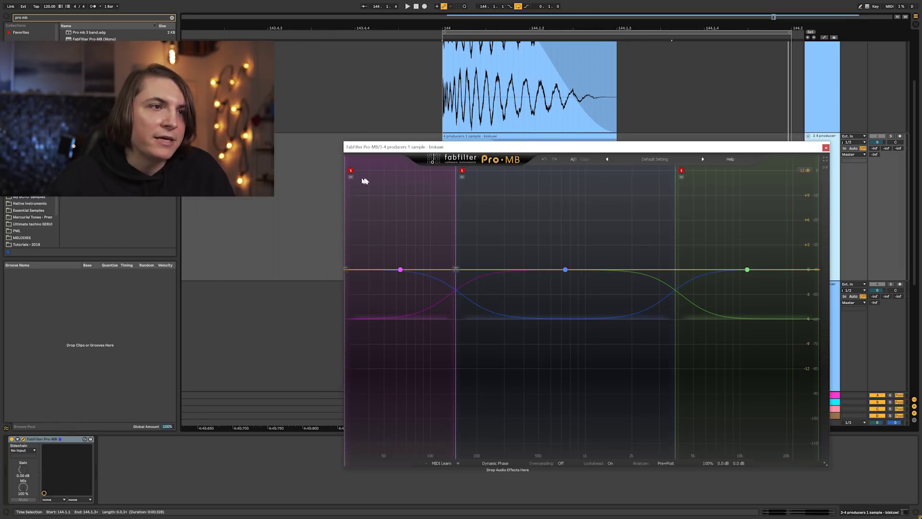
left_click(681, 177)
left_click(462, 175)
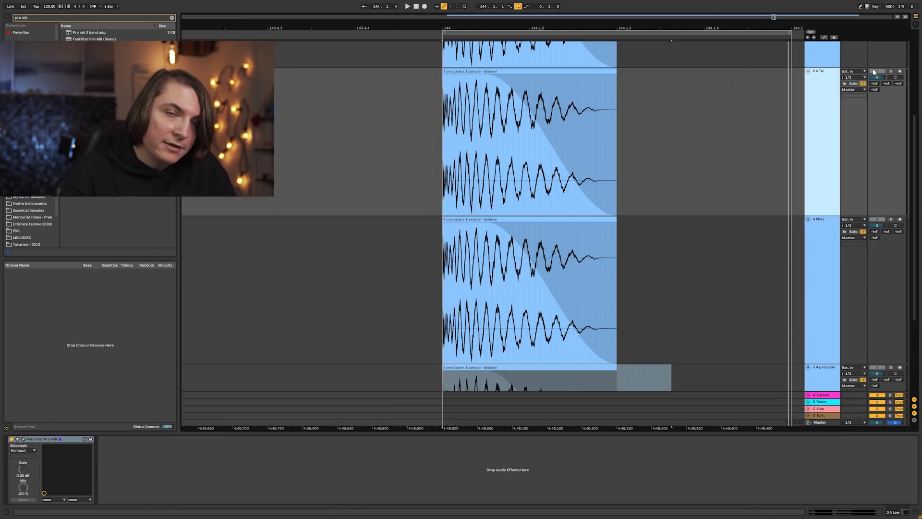
Step: Rename the three copied kick tracks for their bands as Tail, Thumb and Transient
type("l")
left_click(831, 223)
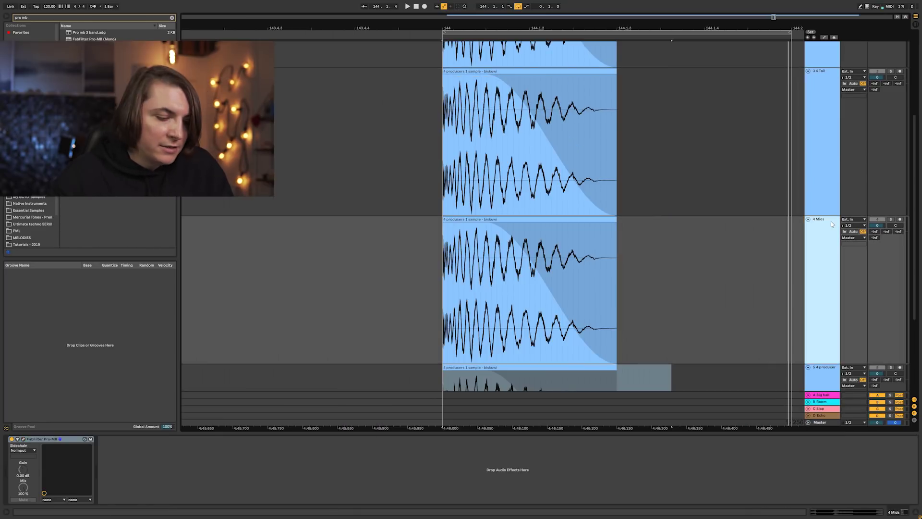
type("Thumb")
scroll(741, 285, "down", 3)
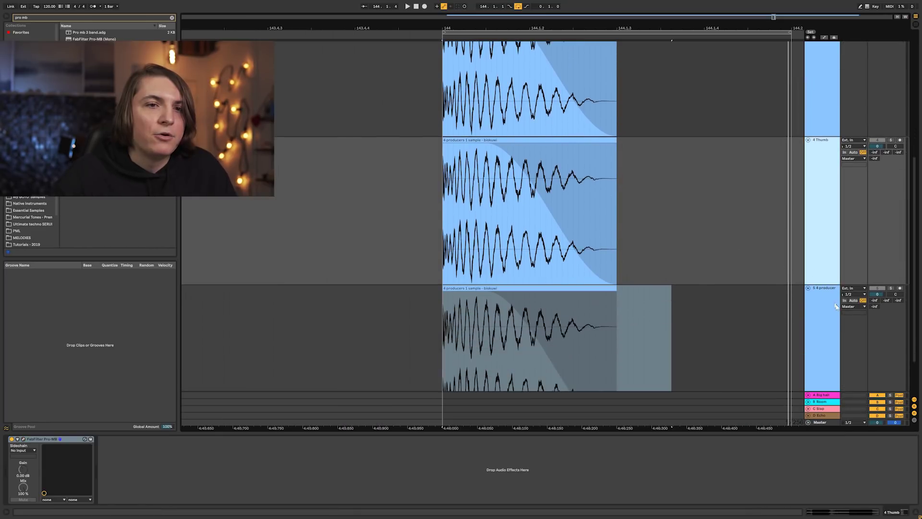
left_click(836, 304)
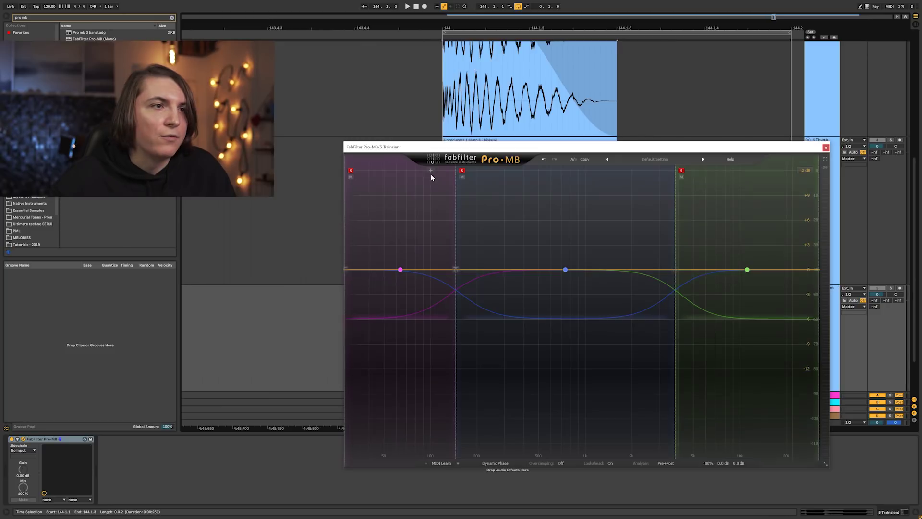
Step: Silence the low and mid bands in the Transient track's Pro-MB so only the high band plays
left_click(463, 171)
left_click(351, 170)
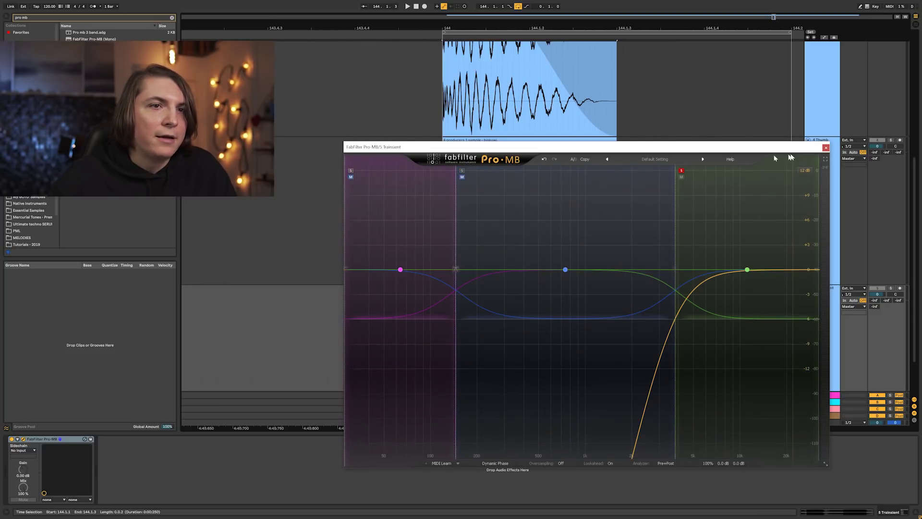
left_click(825, 148)
left_click(808, 300)
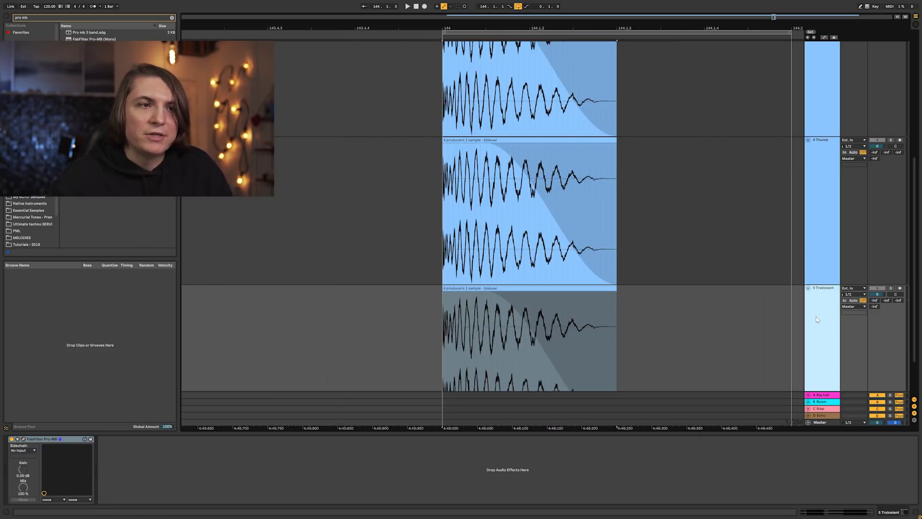
Step: Freeze and flatten the Tail, Thumb and Transient tracks together
scroll(832, 134, "up", 3)
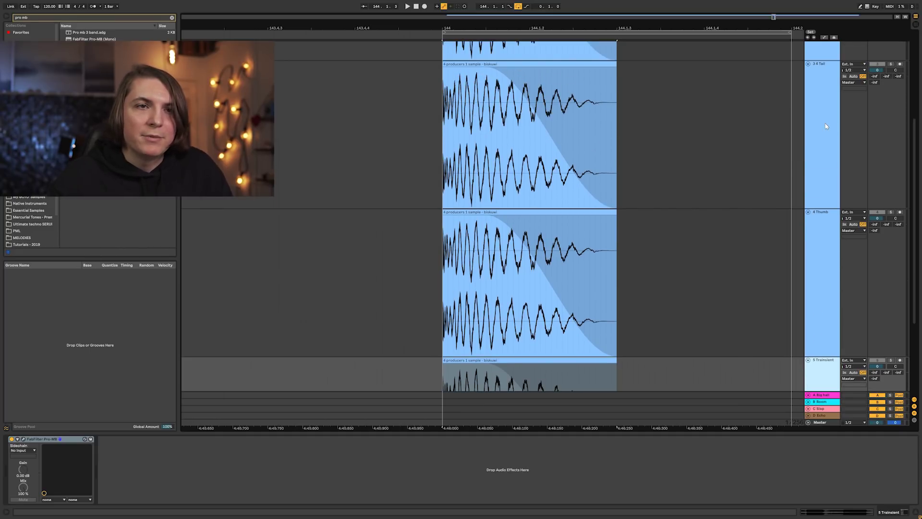
left_click(826, 127)
right_click(826, 127)
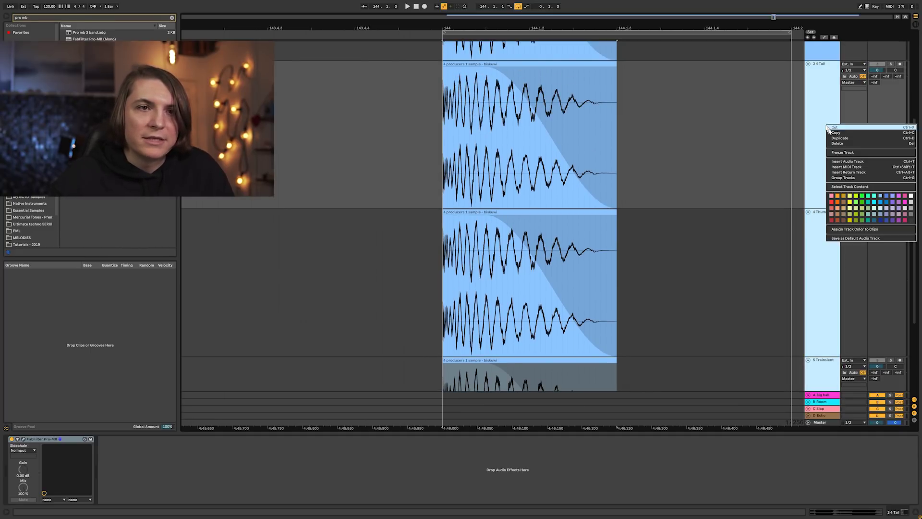
left_click(849, 153)
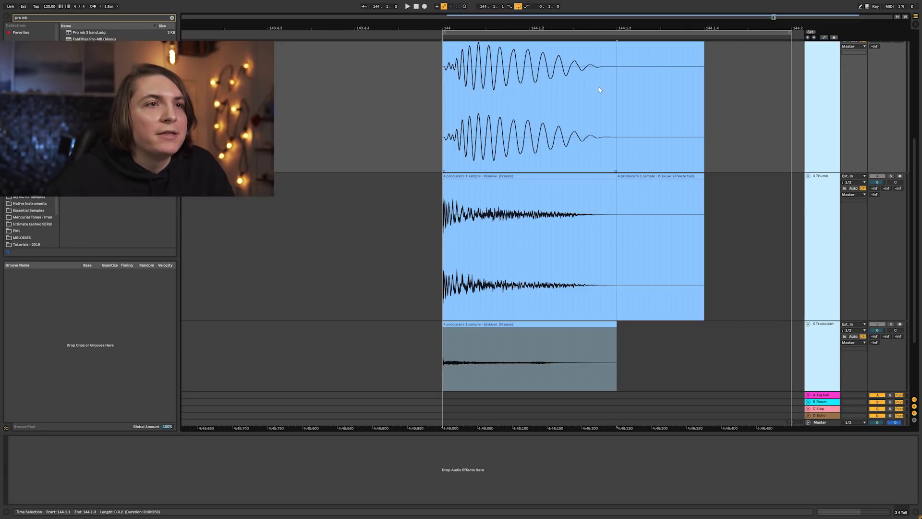
Step: Delete the empty freeze tail clip on the Tail track and audition the track soloed
scroll(605, 94, "up", 3)
left_click(666, 71)
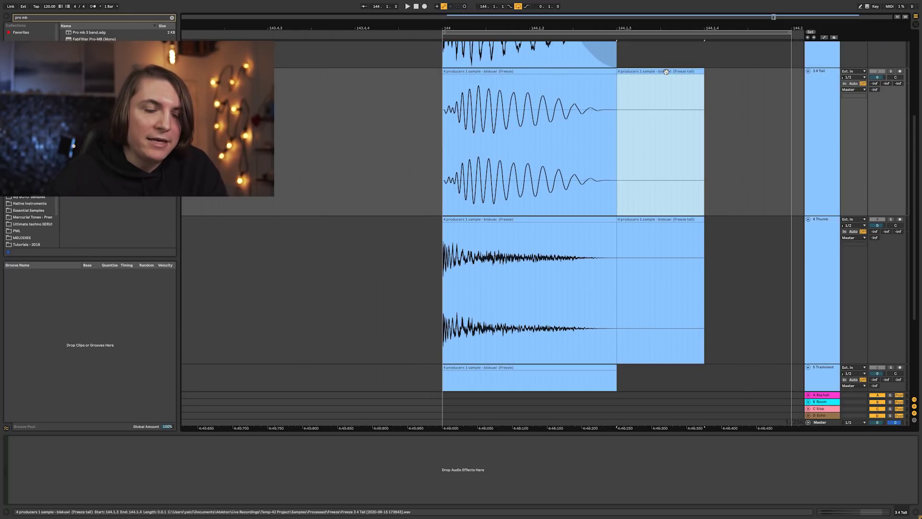
key("Delete")
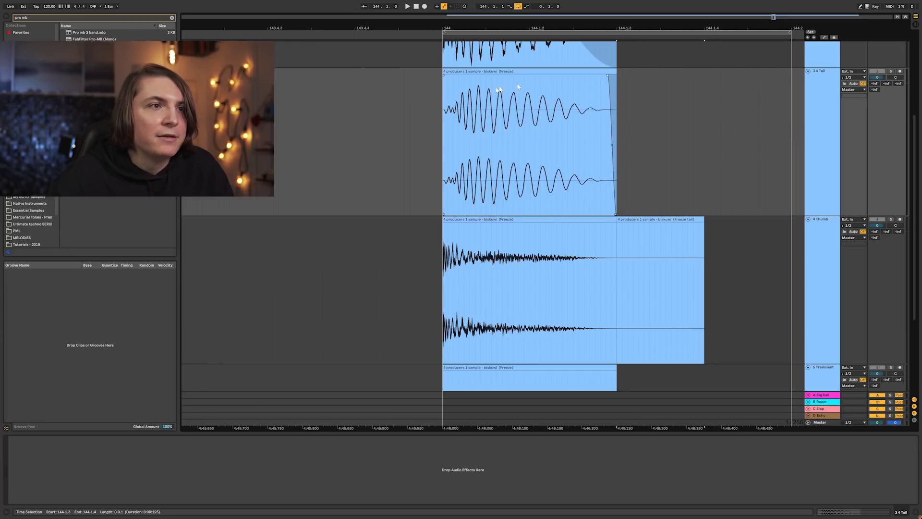
key("space")
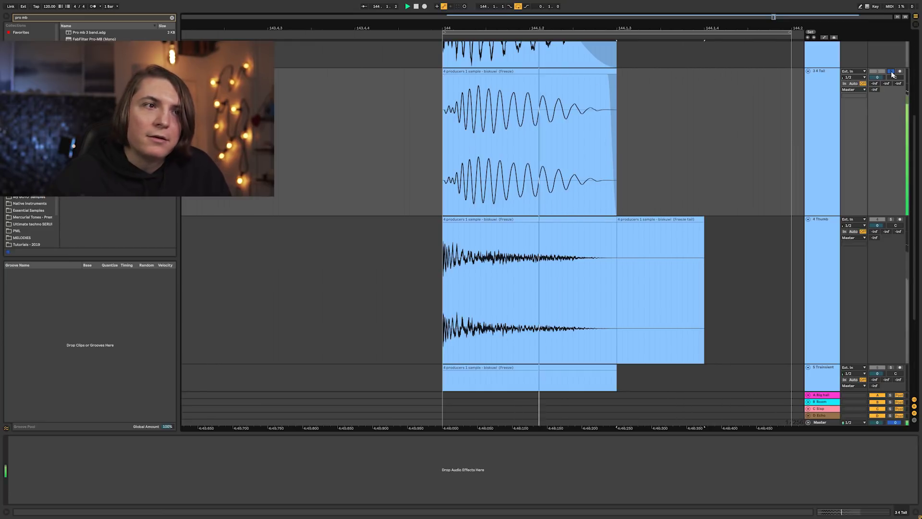
key("space")
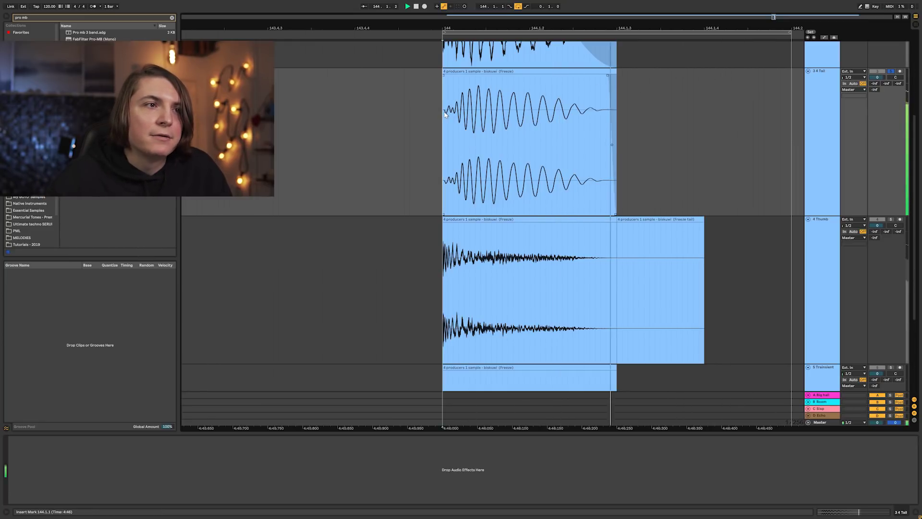
scroll(465, 173, "down", 2)
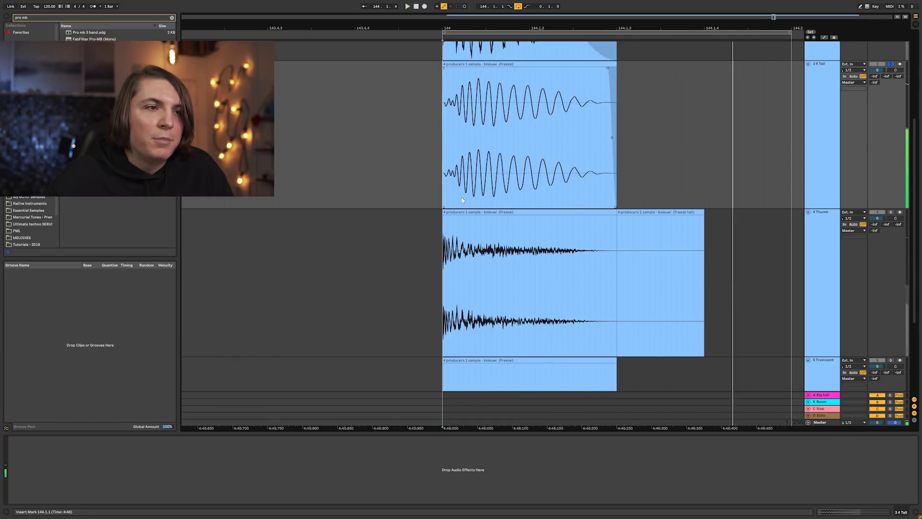
Step: Delete the Thumb track's freeze tail and shorten its remaining clip to about 55 ms with a fade-out while auditioning it
left_click(659, 191)
key("space")
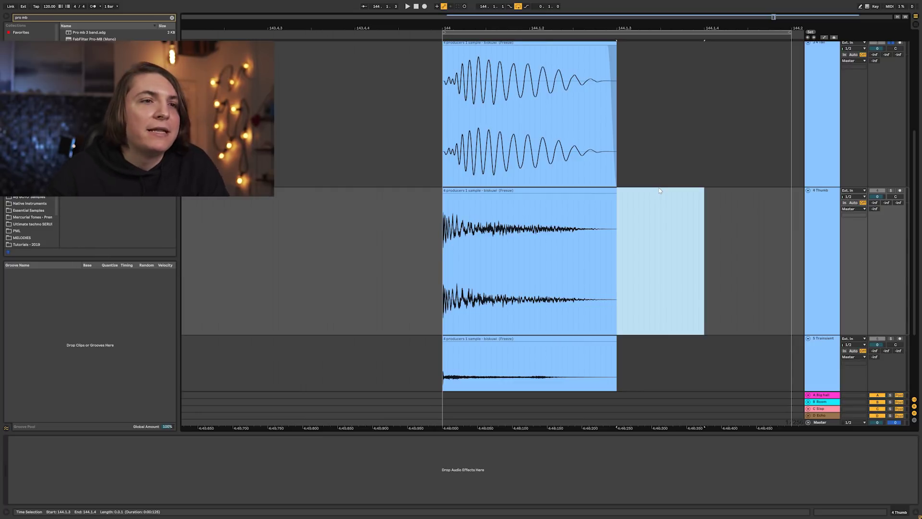
left_click_drag(617, 196, 463, 200)
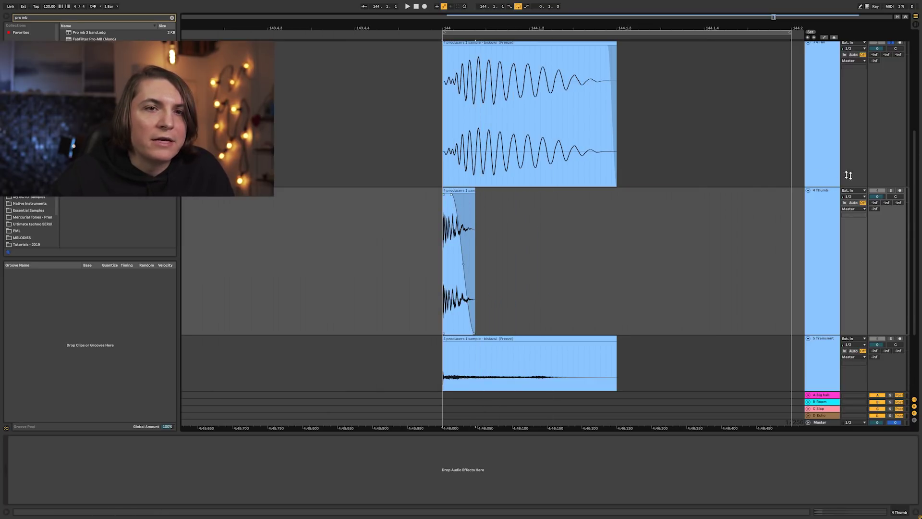
key("space")
left_click_drag(475, 191, 453, 196)
key("space")
key("ctrl+f")
type("pr")
key("space")
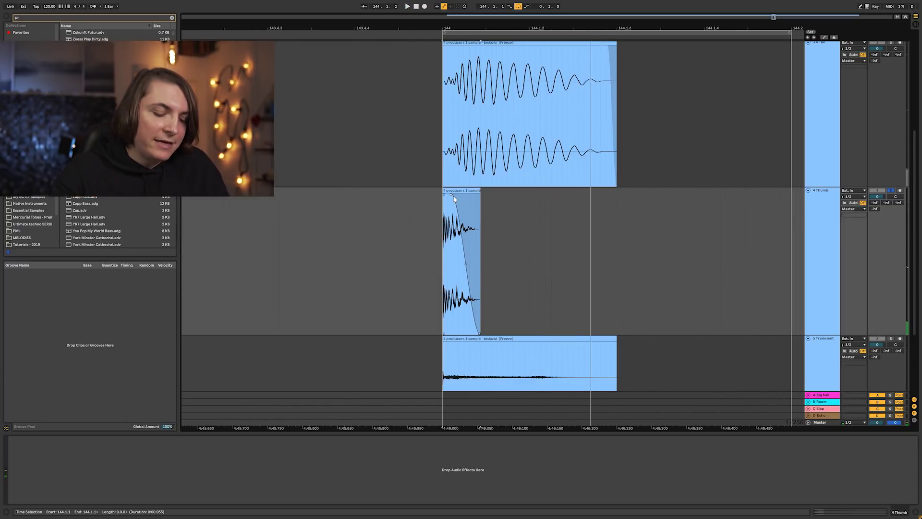
key("ctrl+f")
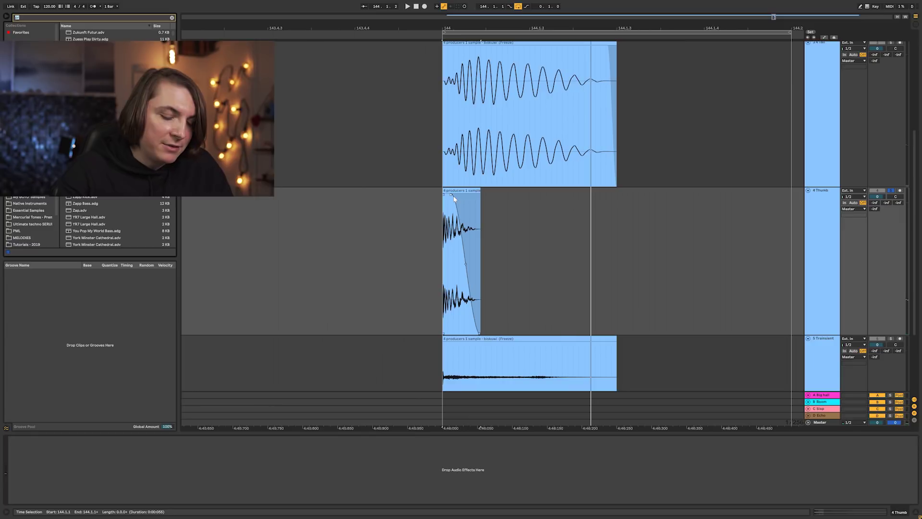
left_click(172, 18)
Step: Shorten the Thumb clip to about 47 ms with its fade-out and audition it
left_click_drag(480, 191, 453, 201)
key("space")
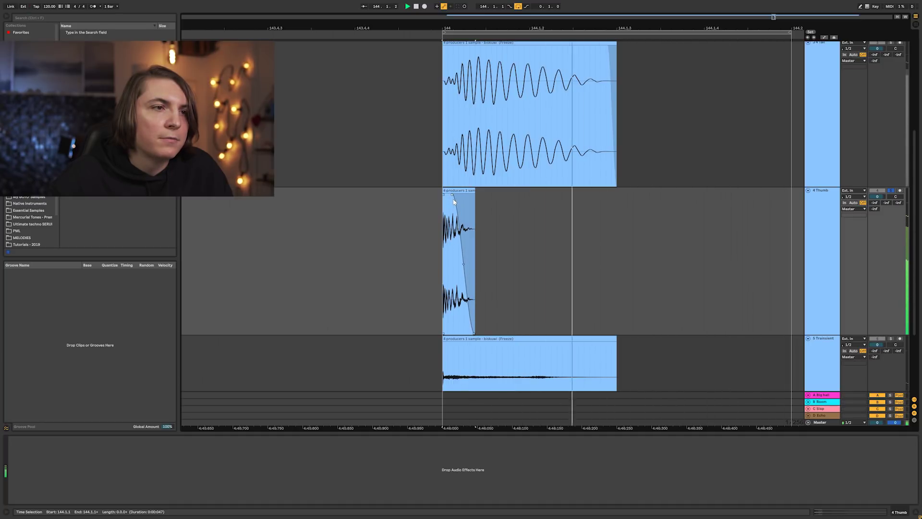
scroll(766, 214, "down", 2)
key("space")
Step: Solo the Transient track and trim the end of its clip to a length of about 30 ms
scroll(765, 214, "down", 2)
left_click(863, 260)
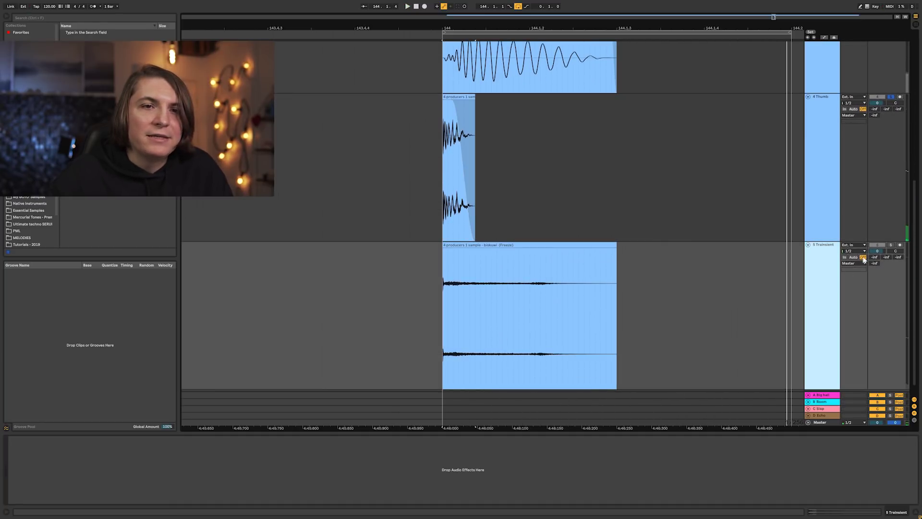
left_click(890, 246)
left_click_drag(603, 242, 470, 255)
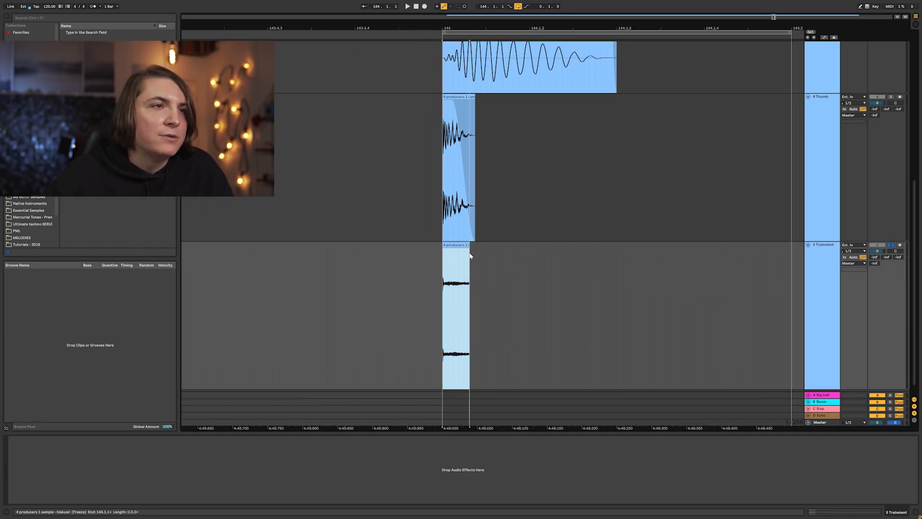
left_click_drag(447, 32, 525, 160)
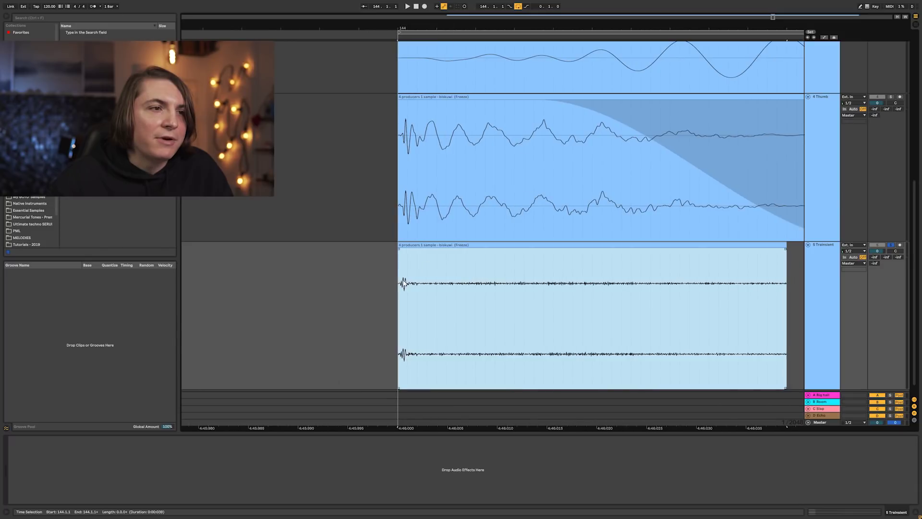
Step: Trim the Transient clip further to about 2 ms and fade it out right after the initial click
left_click_drag(786, 244, 426, 288)
left_click(416, 255)
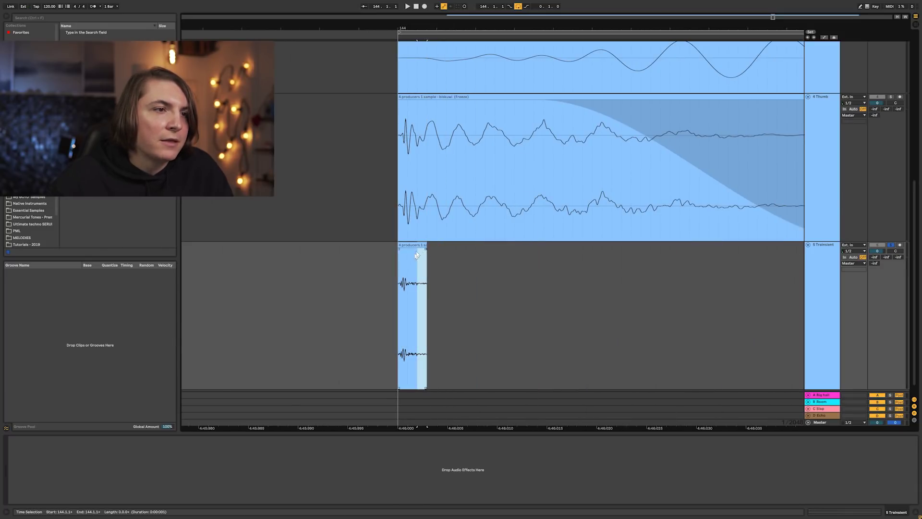
left_click_drag(428, 248, 420, 245)
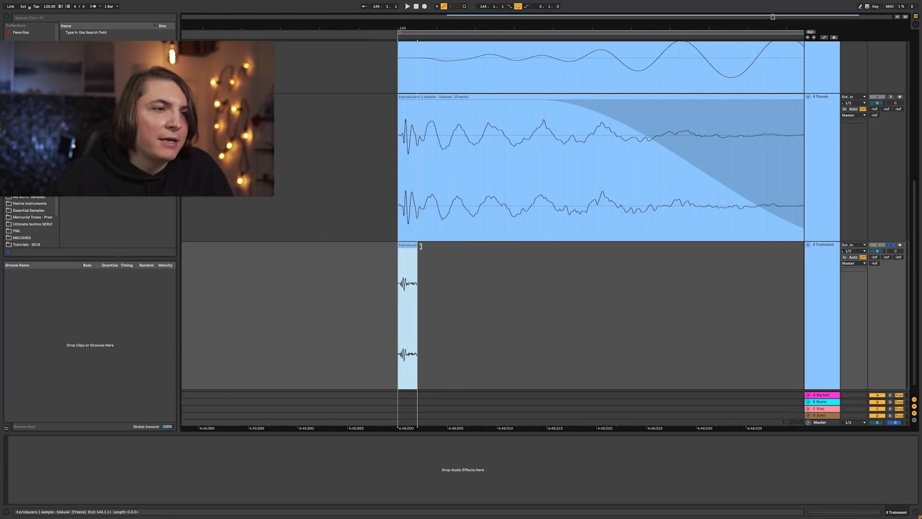
left_click(417, 249)
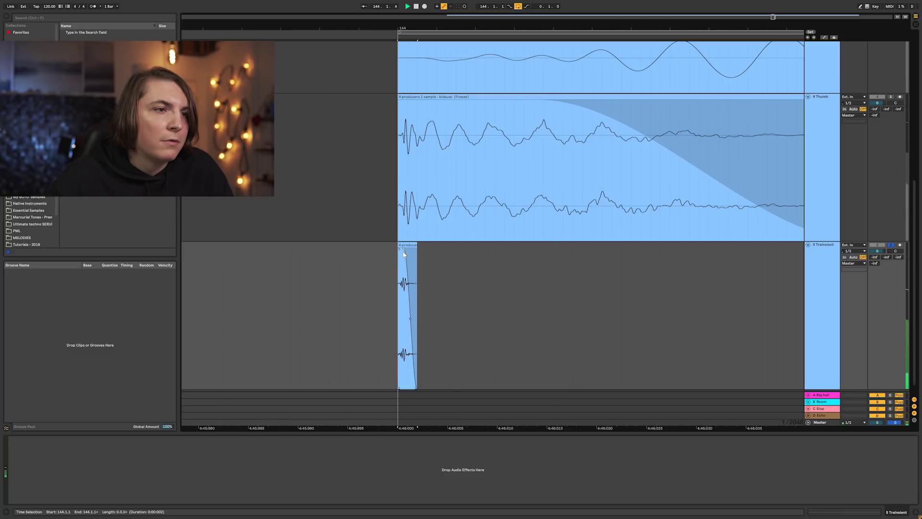
Step: Solo the Thumb track, switch the solo to the Tail track, and audition the kick layer in the loop
left_click_drag(510, 28, 459, 10)
left_click_drag(866, 89, 879, 125)
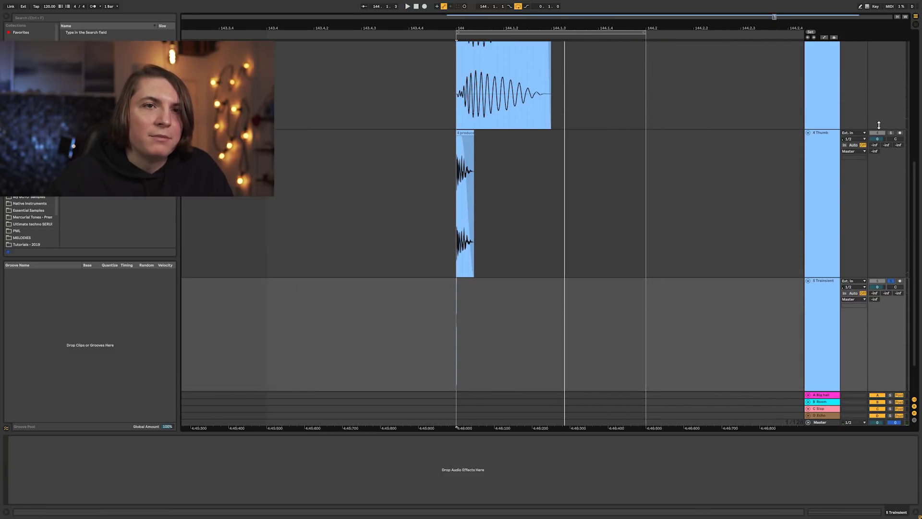
scroll(890, 135, "up", 4)
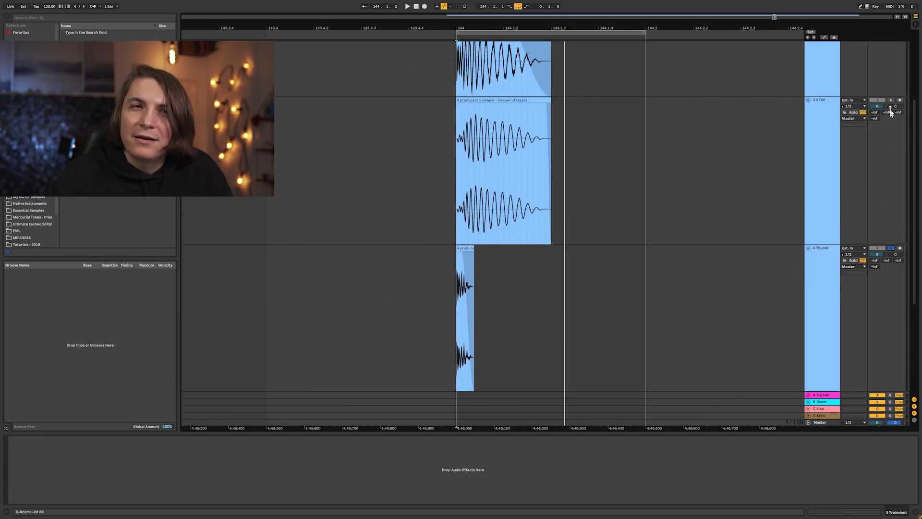
key("space")
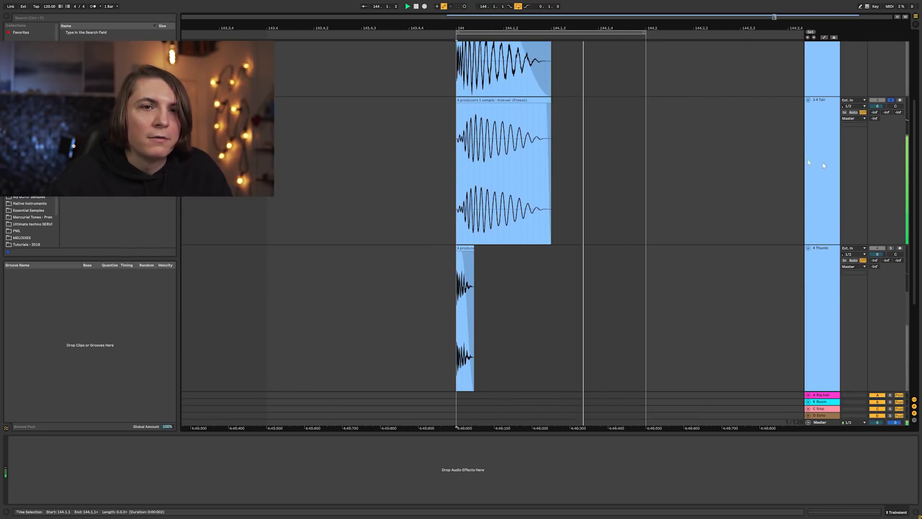
scroll(894, 229, "down", 1)
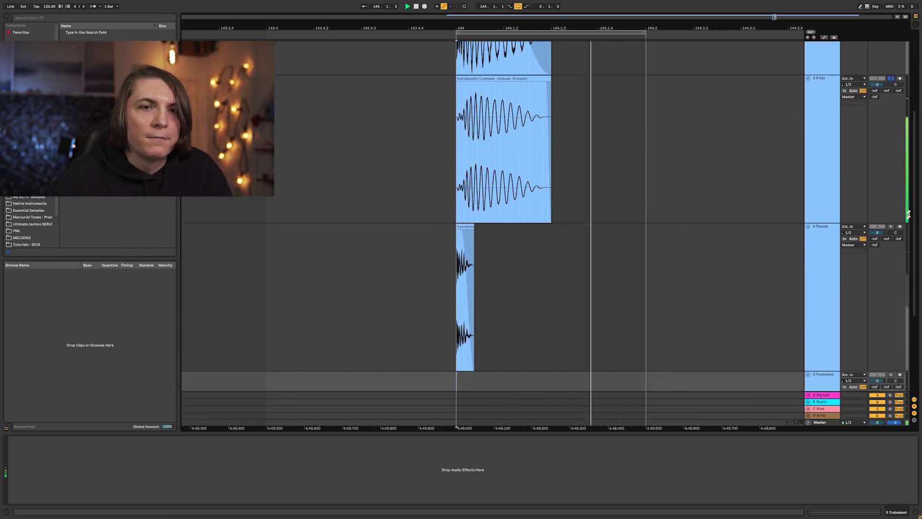
Step: Solo the Transient track together with the Tail and Thumb tracks and audition the recombined kick
left_click(890, 374)
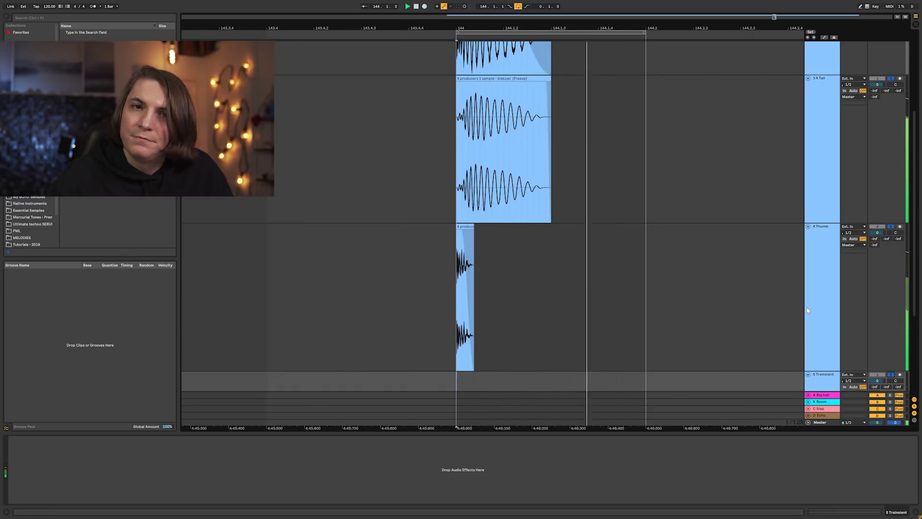
key("space")
scroll(808, 315, "down", 2)
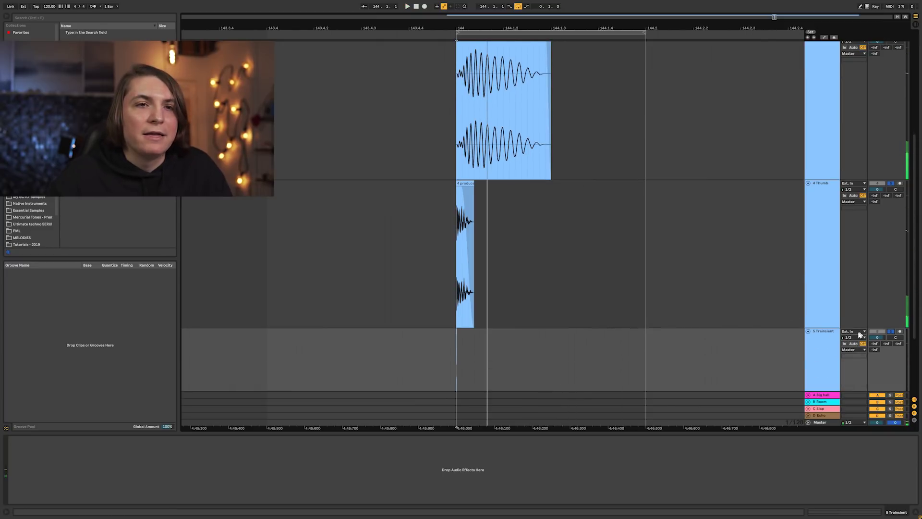
Step: Insert a new audio track below the Transient track and set its input to Resampling
scroll(840, 308, "down", 4)
left_click(824, 276)
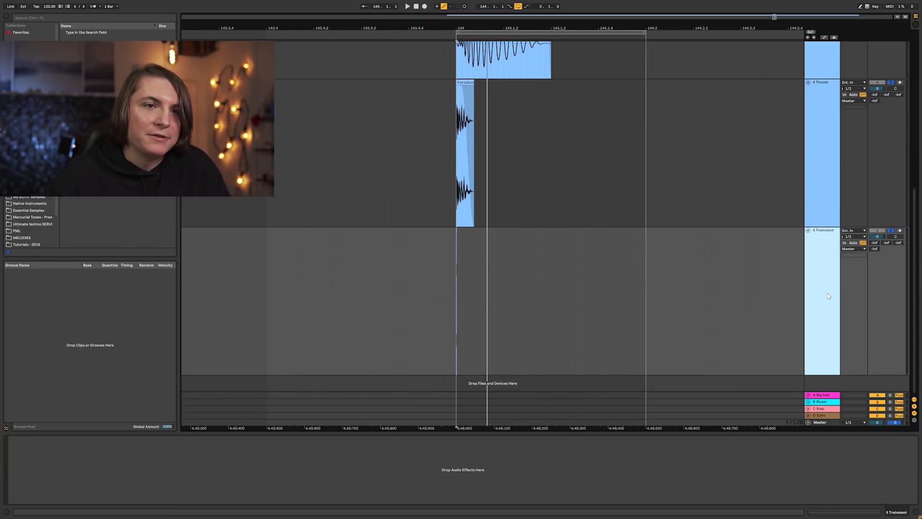
key("ctrl+t")
left_click(854, 347)
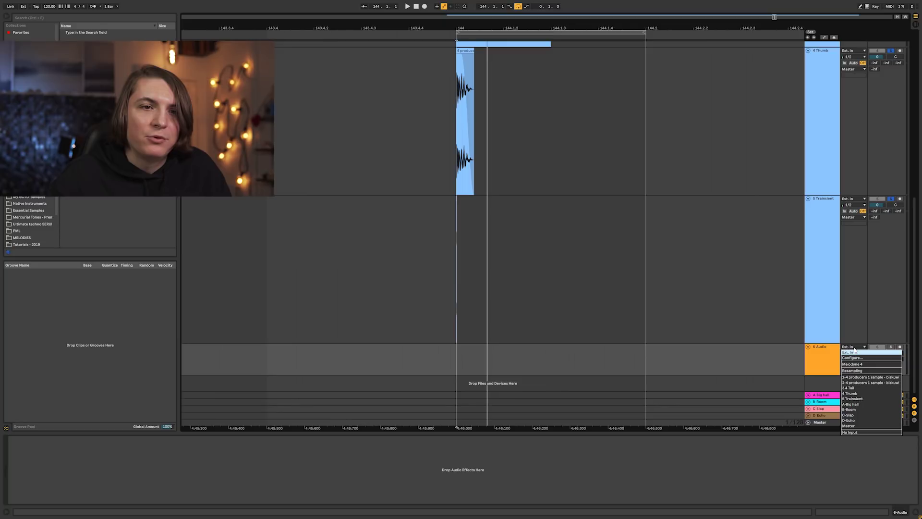
left_click(862, 370)
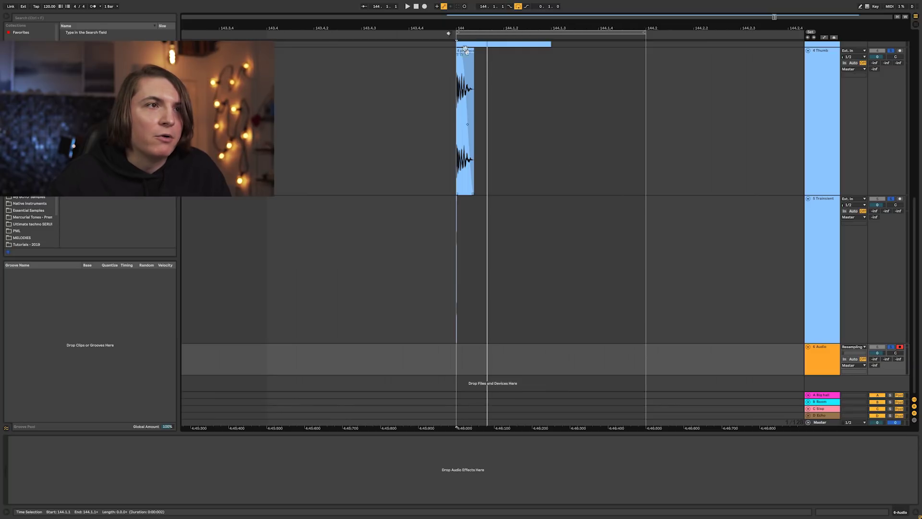
Step: Record the three soloed kick layers onto the new audio track and collapse all the tracks
left_click(425, 6)
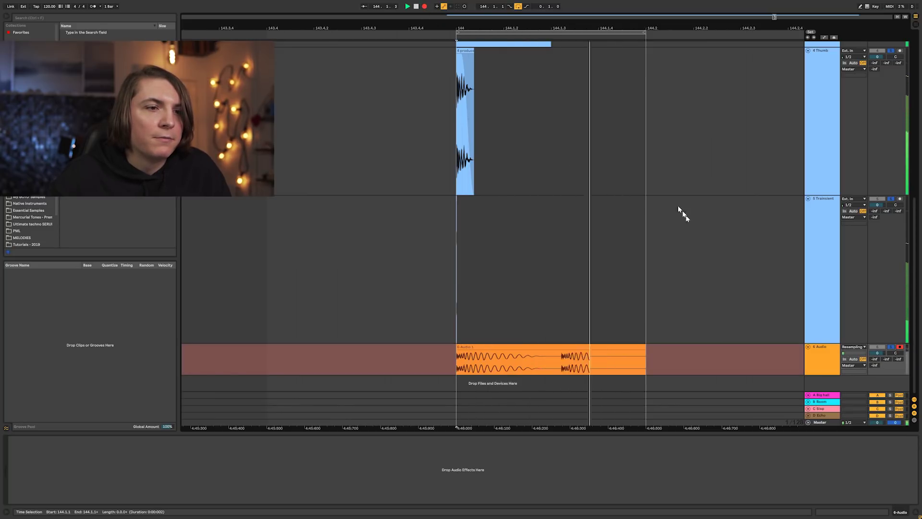
key("space")
left_click(815, 349)
left_click(808, 346, "alt")
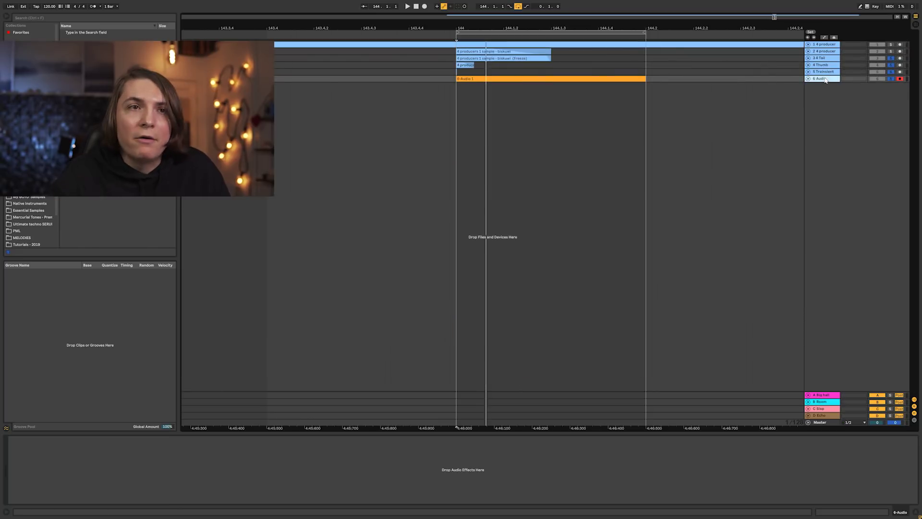
Step: Move the recorded audio track directly above the Tail track and compare it with the original kick by soloing each
left_click(810, 52)
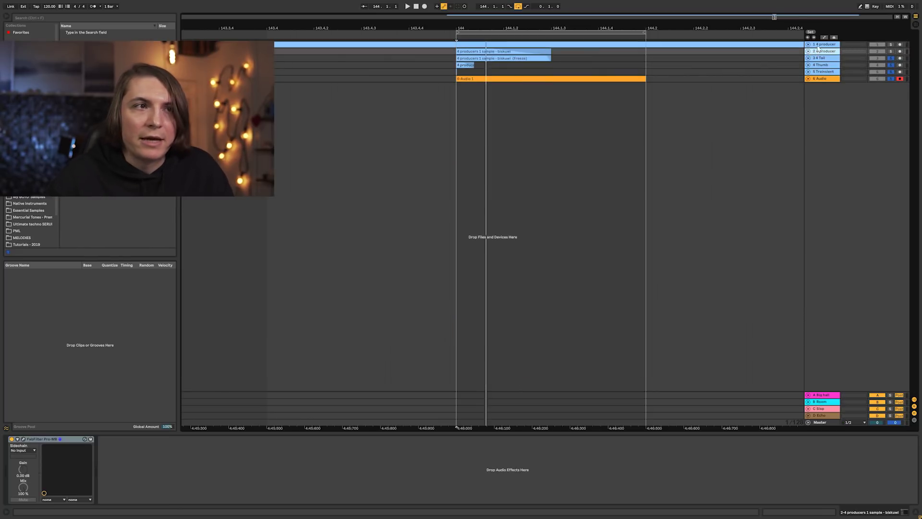
left_click_drag(821, 78, 863, 58)
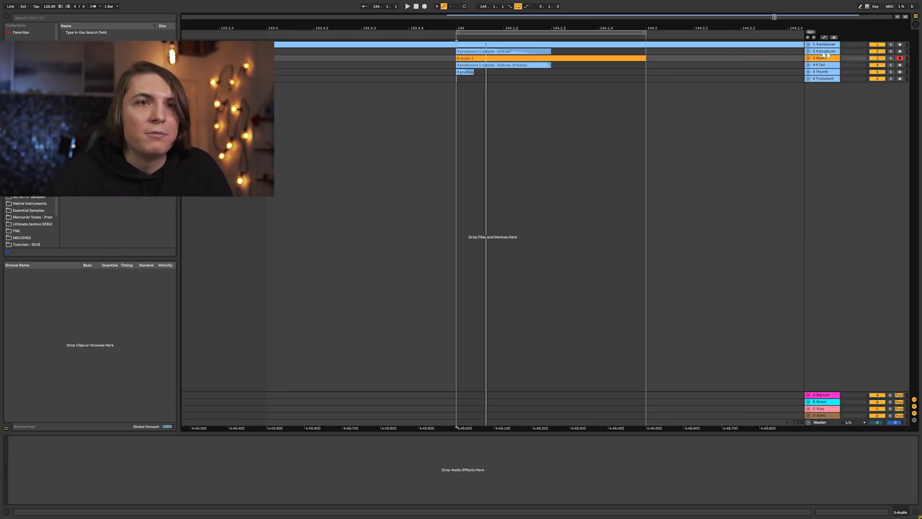
key("space")
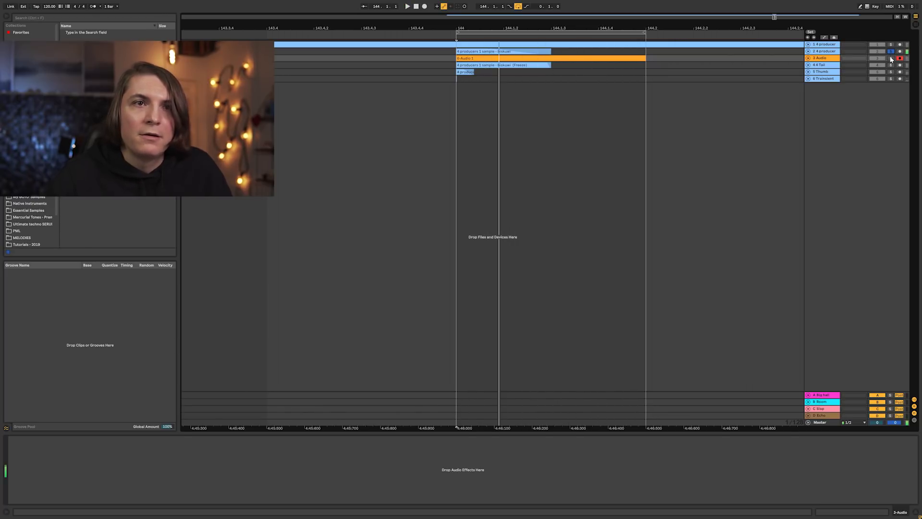
left_click(891, 59)
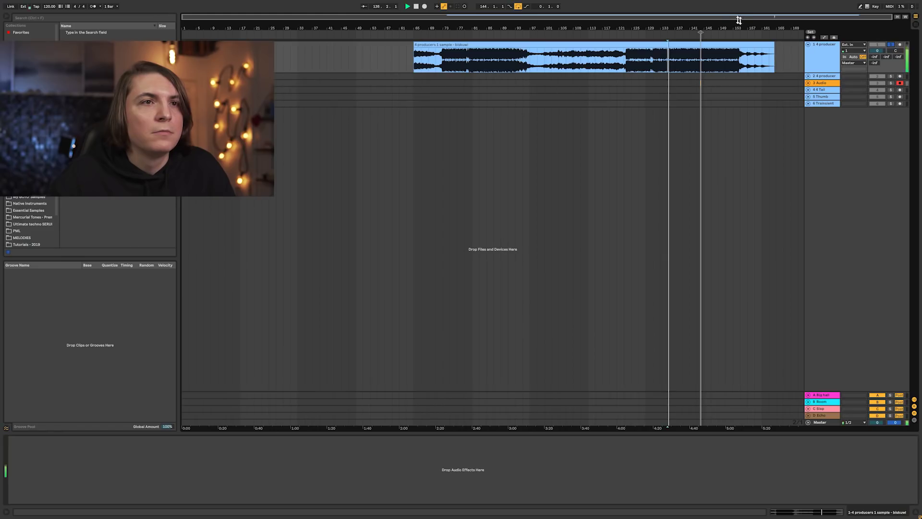
Step: Insert an audio track below the full sample track and copy the section from 136.2.3 to 137.1.1 onto it
left_click_drag(689, 24, 610, 43)
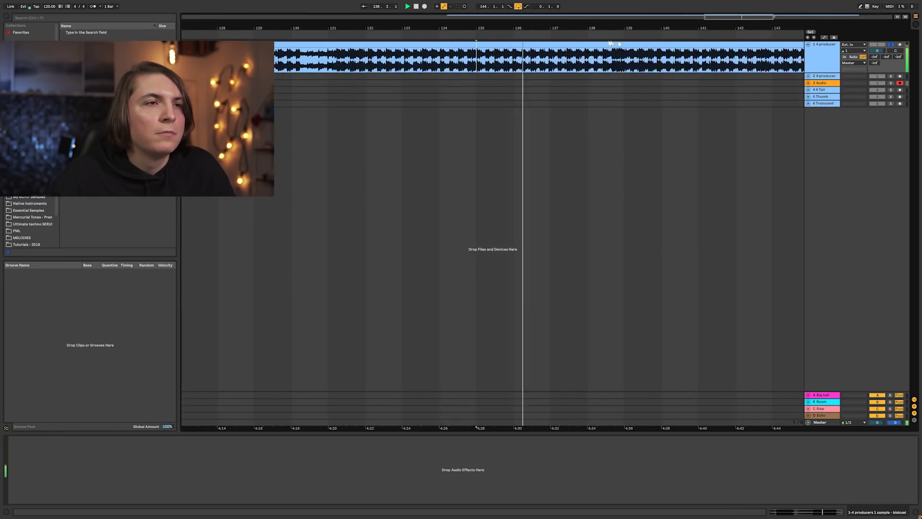
left_click_drag(539, 25, 518, 49)
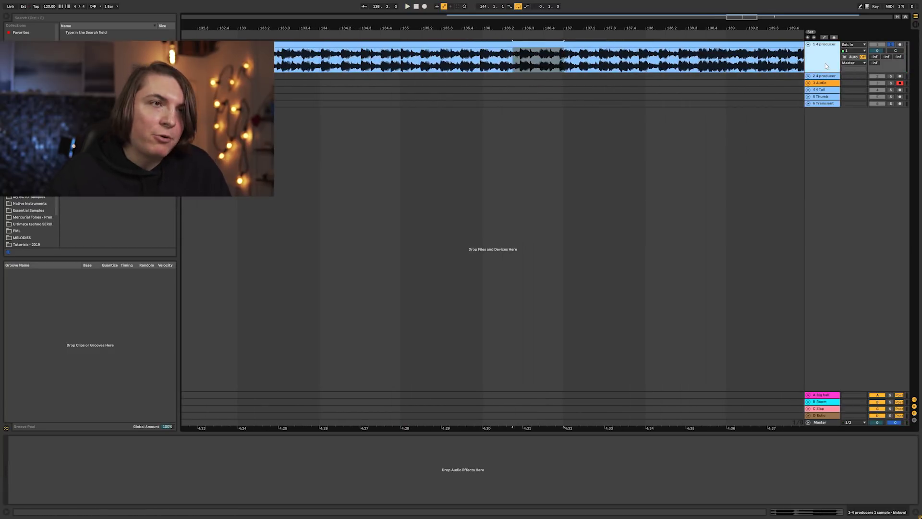
key("ctrl+t")
left_click(526, 58)
left_click_drag(563, 47, 528, 89)
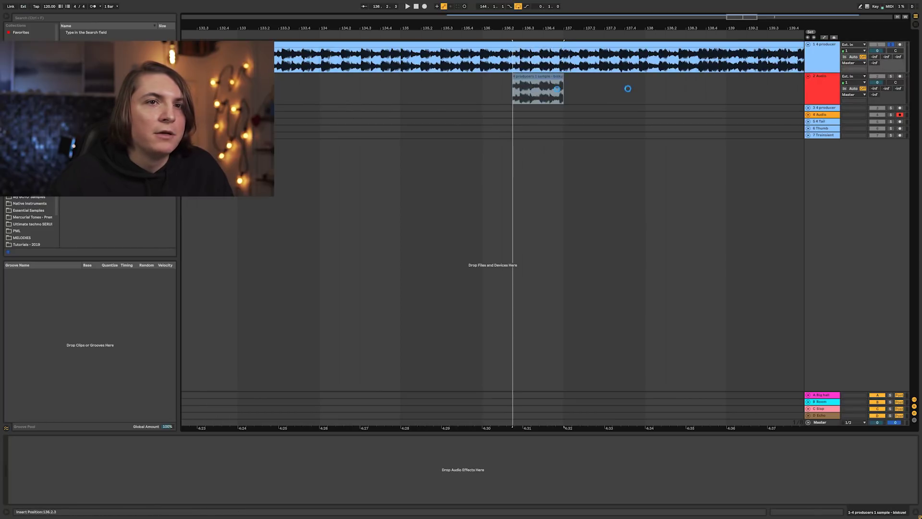
Step: Trim the copied clip to a single kick of about 229 ms starting at 136.3.1, fade its end, and audition it
key("space")
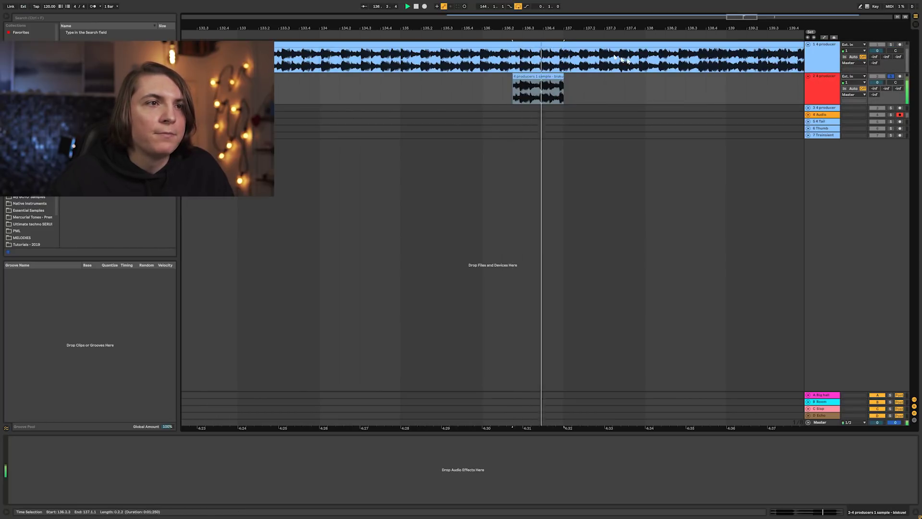
key("plus")
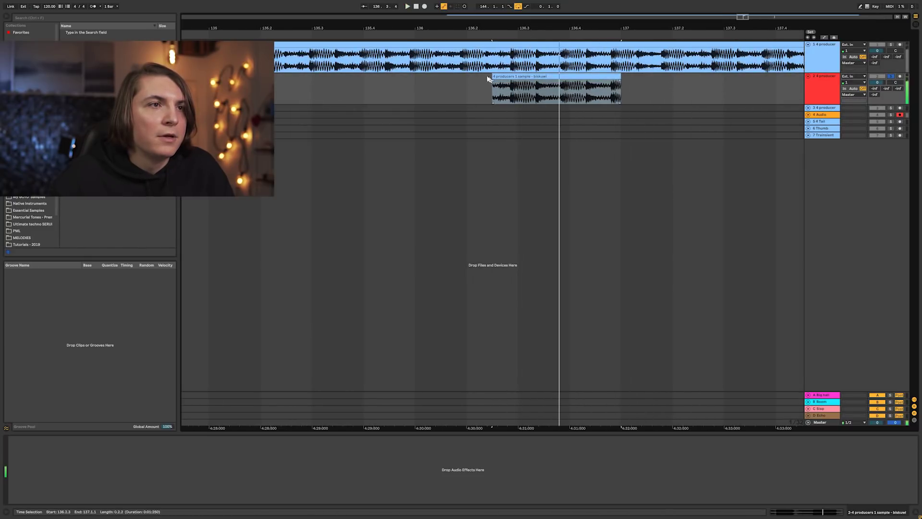
left_click_drag(492, 77, 504, 77)
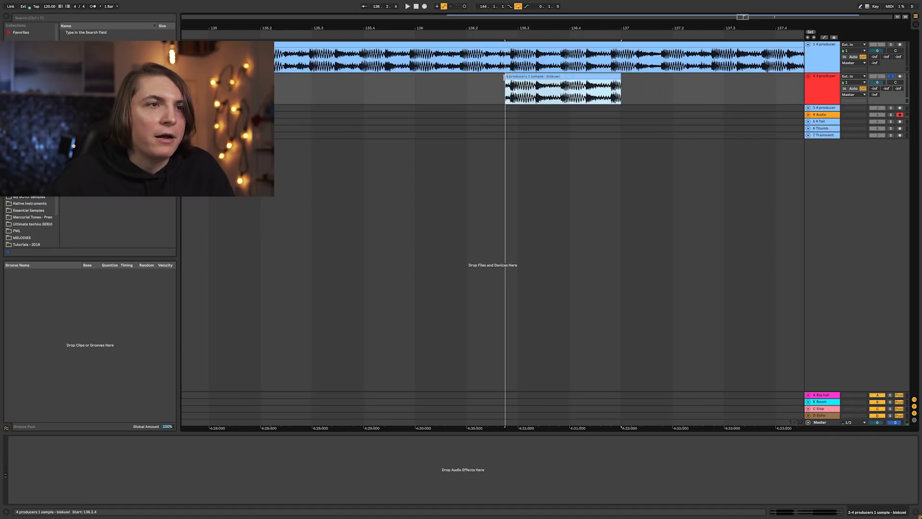
left_click_drag(535, 27, 549, 54)
left_click_drag(495, 76, 512, 79)
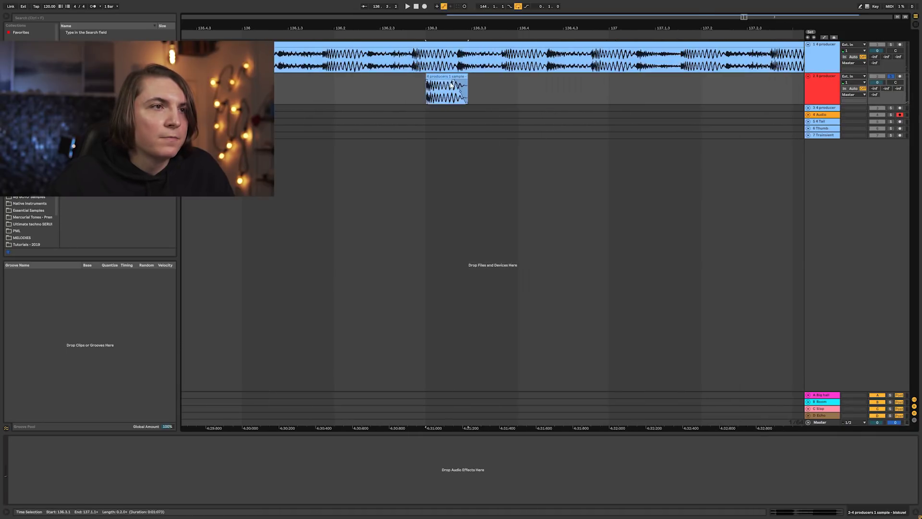
key("space")
key("space")
key("space")
key("space")
key("space")
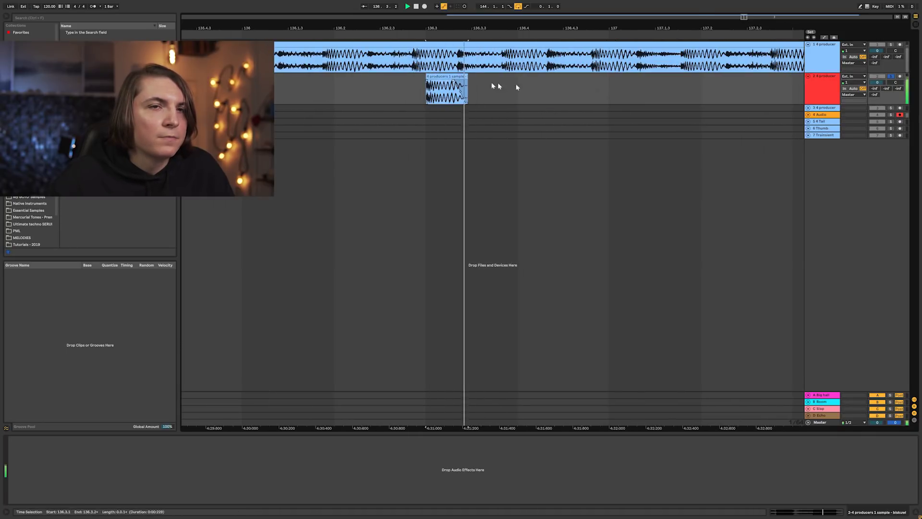
key("space")
Step: Add FabFilter Pro-MB with four bands to the trimmed kick's track and audition the lowest band in solo
key("ctrl+f")
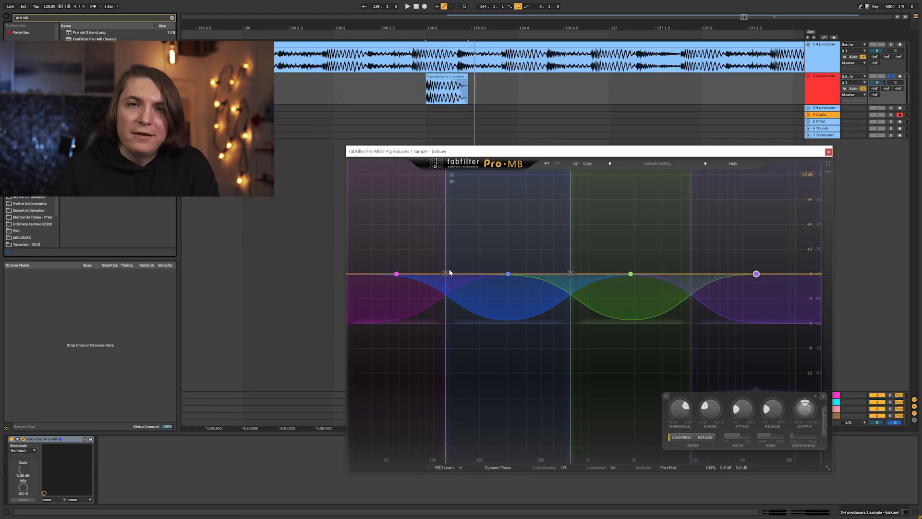
mouse_move(450, 272)
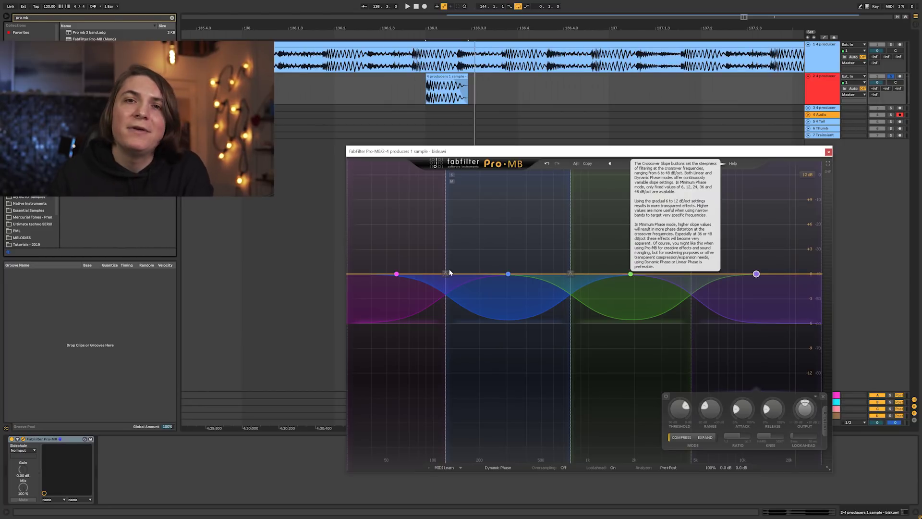
left_click(354, 175)
key("space")
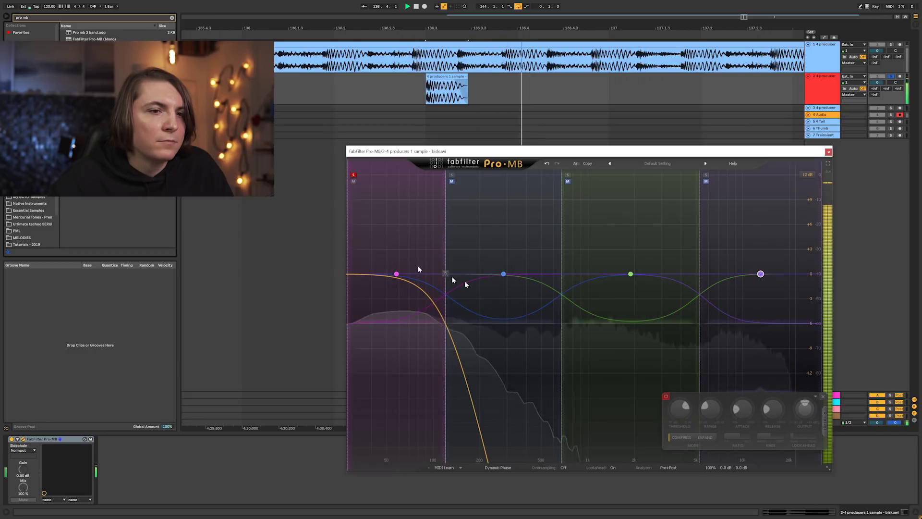
key("space")
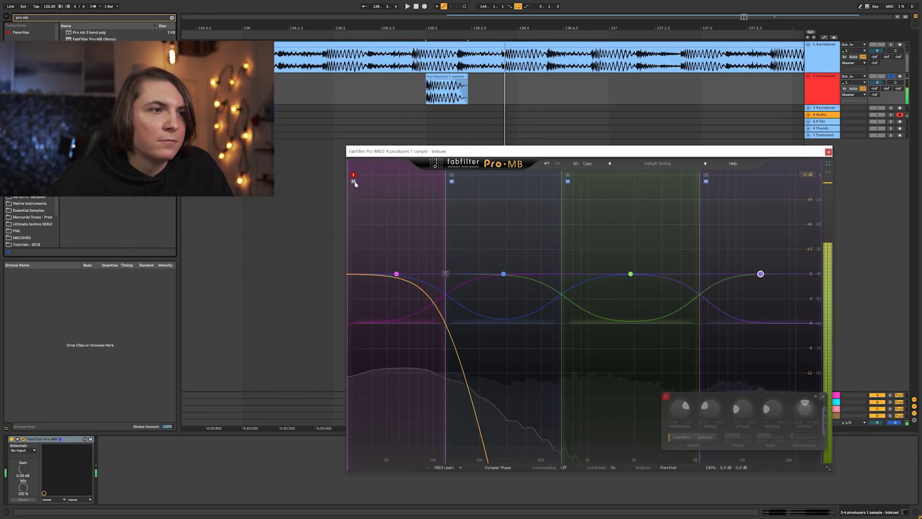
Step: Solo the second Pro-MB band, raise its lower crossover, and slightly adjust the crossover to the third band while auditioning
left_click(353, 181)
left_click(452, 175)
key("space")
key("space")
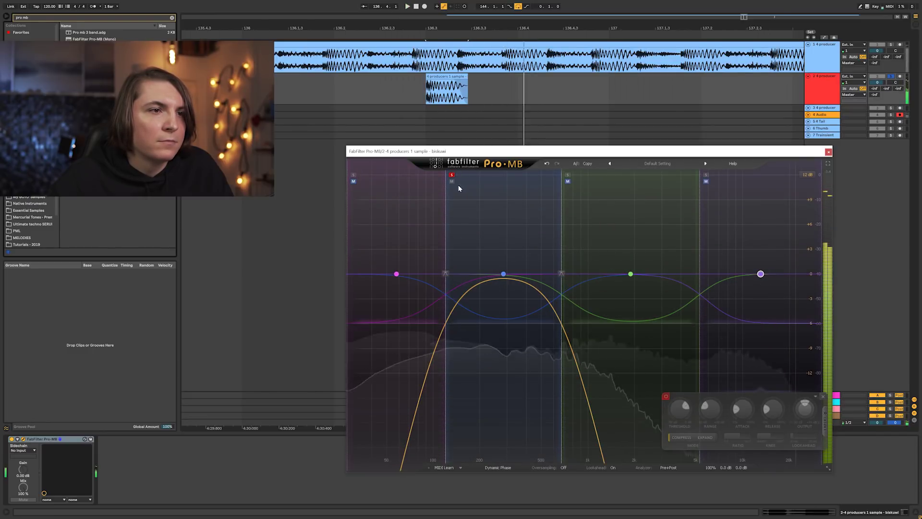
left_click_drag(446, 273, 491, 280)
key("space")
mouse_move(565, 274)
left_mouse_down()
mouse_move(578, 273)
mouse_move(567, 273)
left_mouse_up()
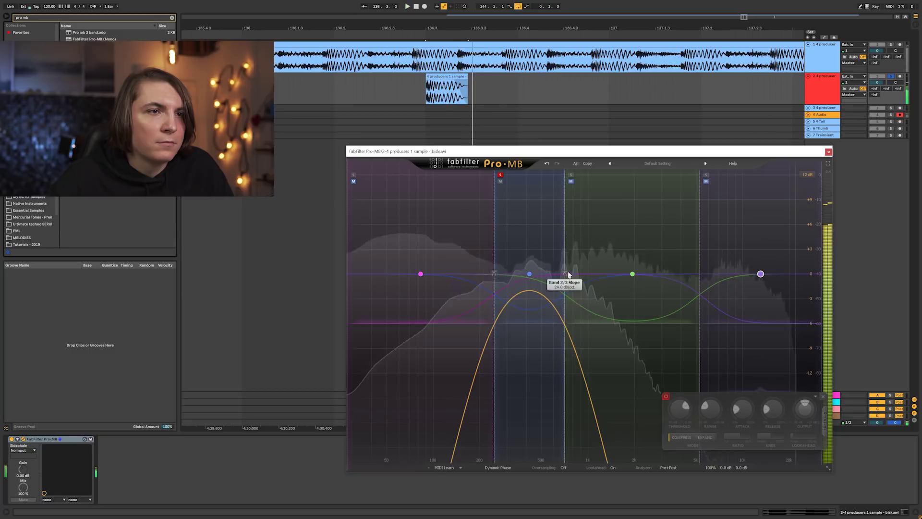
Step: Solo the third and then the highest Pro-MB band and lower the crossover between them
left_click(571, 175)
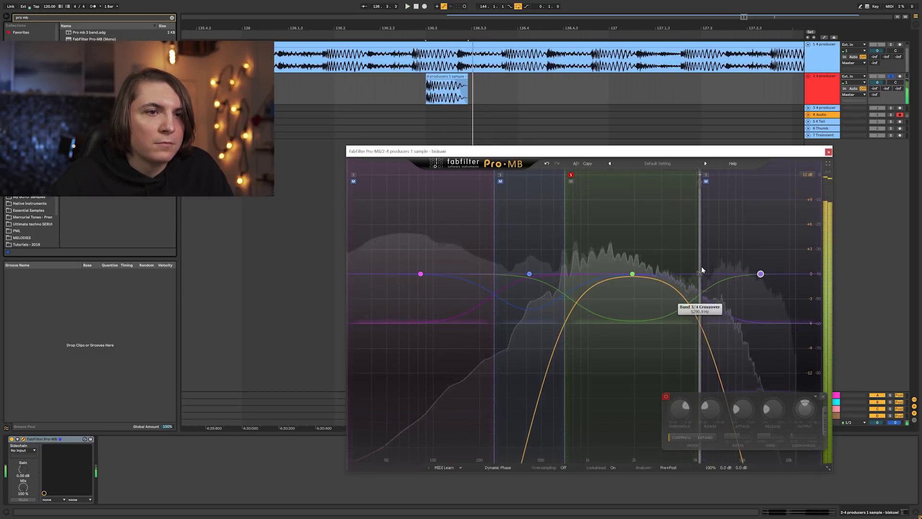
left_click_drag(701, 269, 677, 272)
left_click(682, 175)
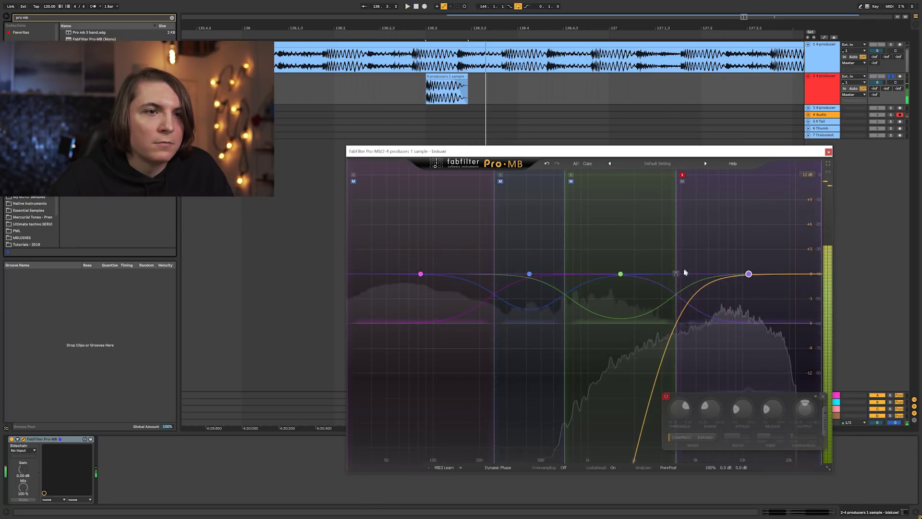
left_click_drag(676, 273, 681, 274)
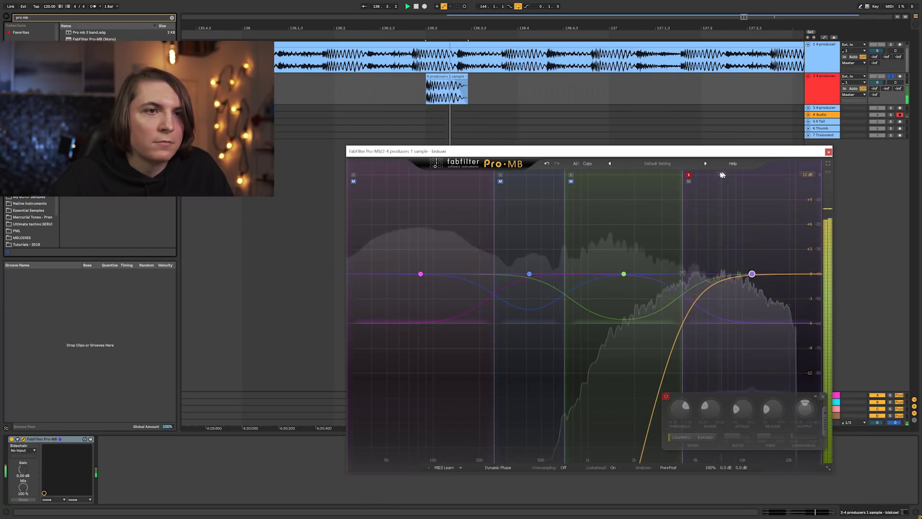
Step: Duplicate the kick track with its Pro-MB until there are four copies, and close the plug-in window
key("ctrl+d")
left_click(829, 152)
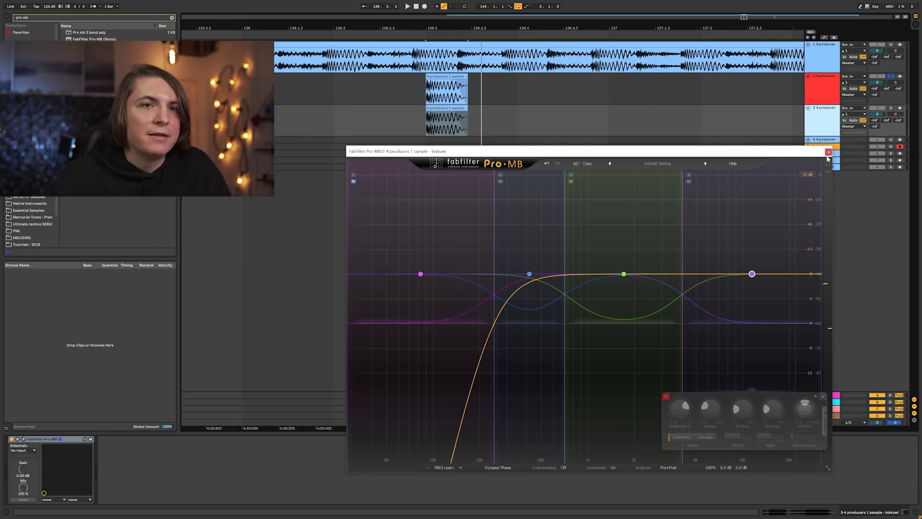
left_click(828, 152)
key("ctrl+d")
key("ctrl+d")
Step: Solo the second band in Pro-MB on the first duplicate of the kick track
left_click(827, 127)
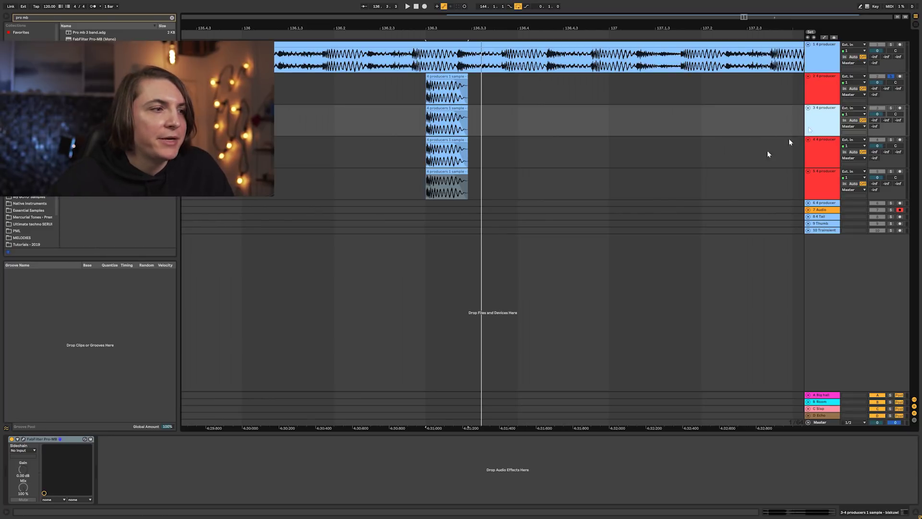
left_click(23, 439)
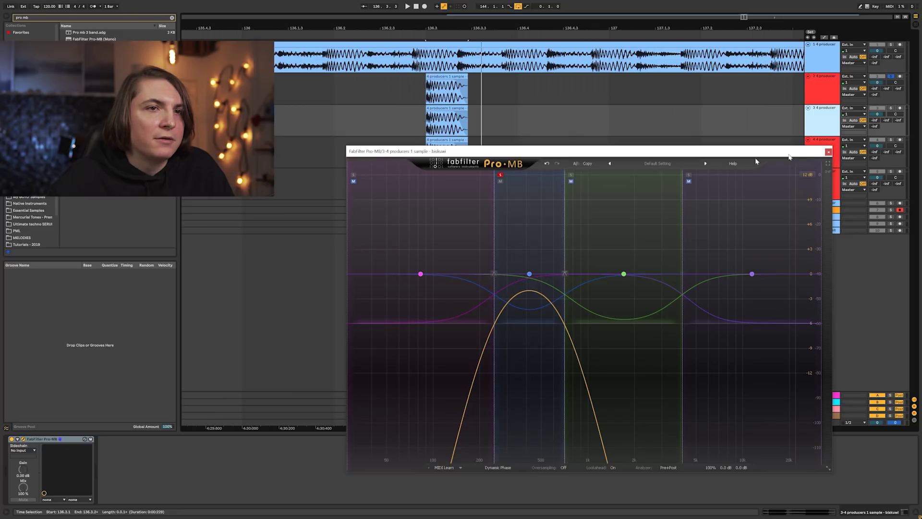
left_click(828, 153)
Step: Solo the third band in Pro-MB on the second duplicate of the kick track
left_click(759, 163)
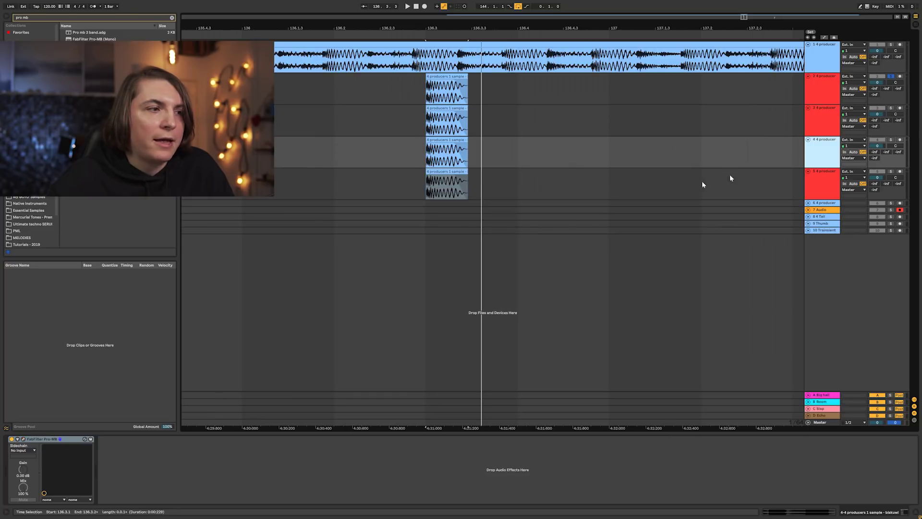
left_click(22, 440)
left_click(571, 175)
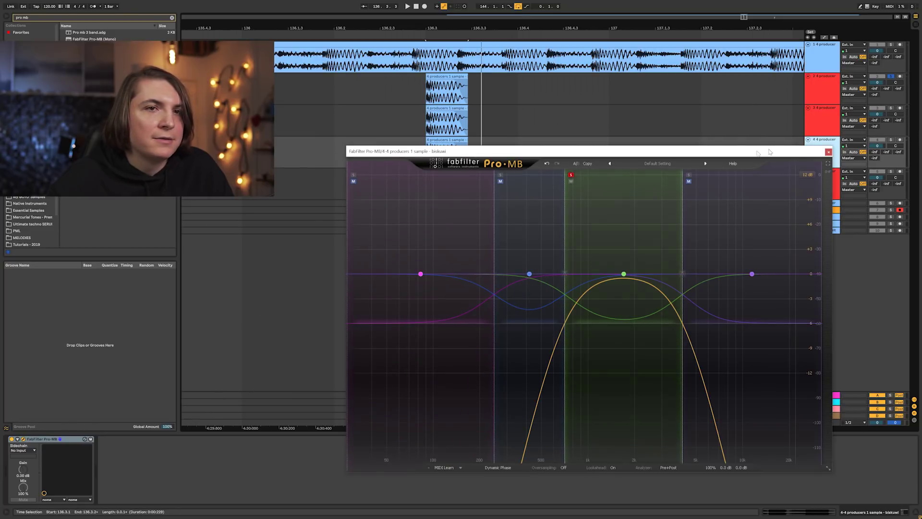
left_click(828, 152)
Step: Solo the highest band in Pro-MB on the last duplicate of the kick track
left_click(826, 191)
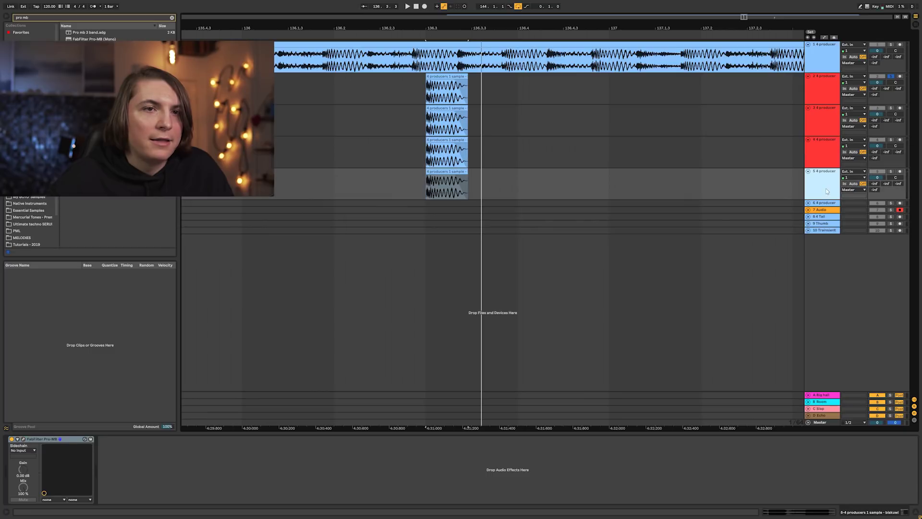
left_click(22, 440)
left_click(688, 175)
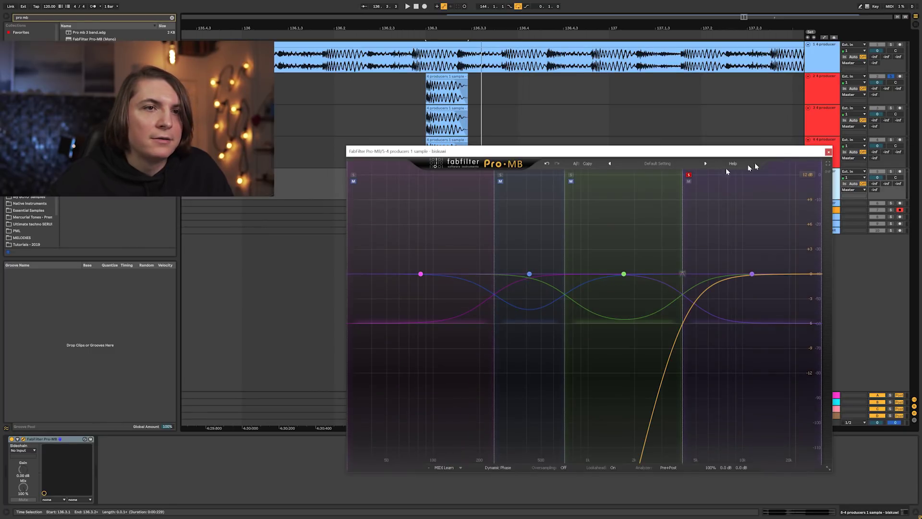
Step: Close the Pro-MB window, then freeze and flatten the three duplicate kick tracks to audio
left_click(828, 152)
left_click(822, 133)
right_click(822, 133)
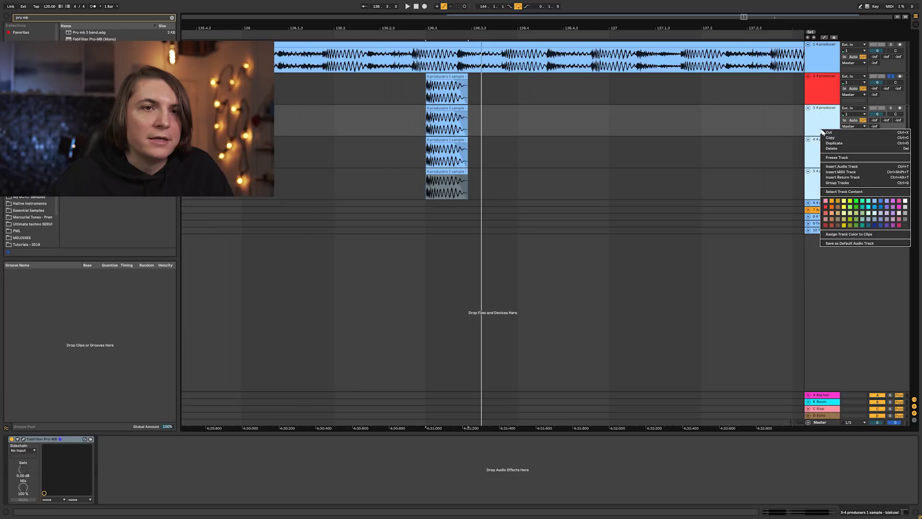
left_click(838, 157)
Step: Delete the freeze tail on the second-band track and trim its clip to a short, faded-out hit, auditioning it soloed
left_click(640, 120)
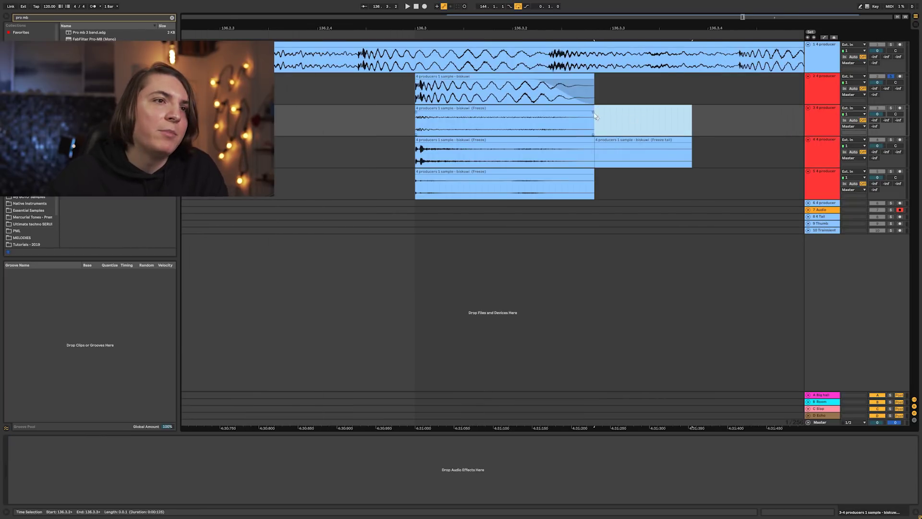
left_click_drag(592, 109, 451, 123)
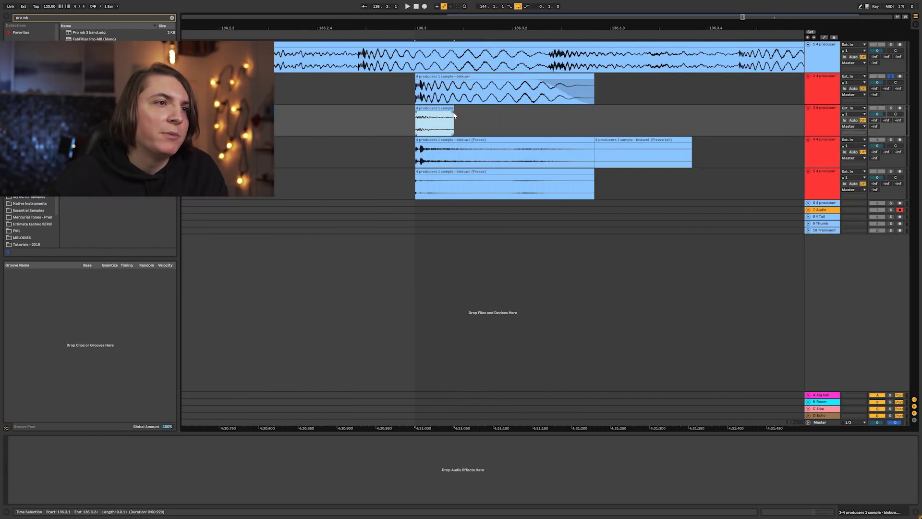
left_click(890, 108)
key("space")
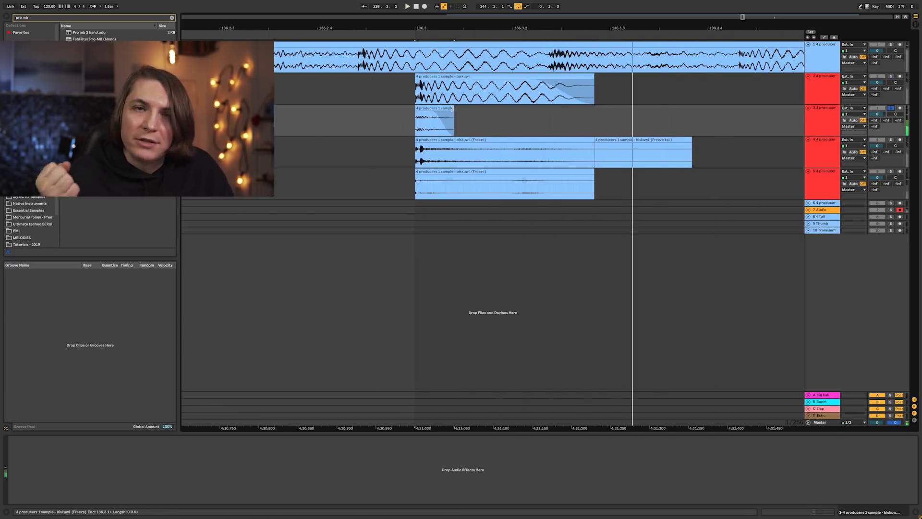
left_click(450, 116)
mouse_move(449, 117)
left_mouse_down()
mouse_move(474, 109)
mouse_move(466, 110)
left_mouse_up()
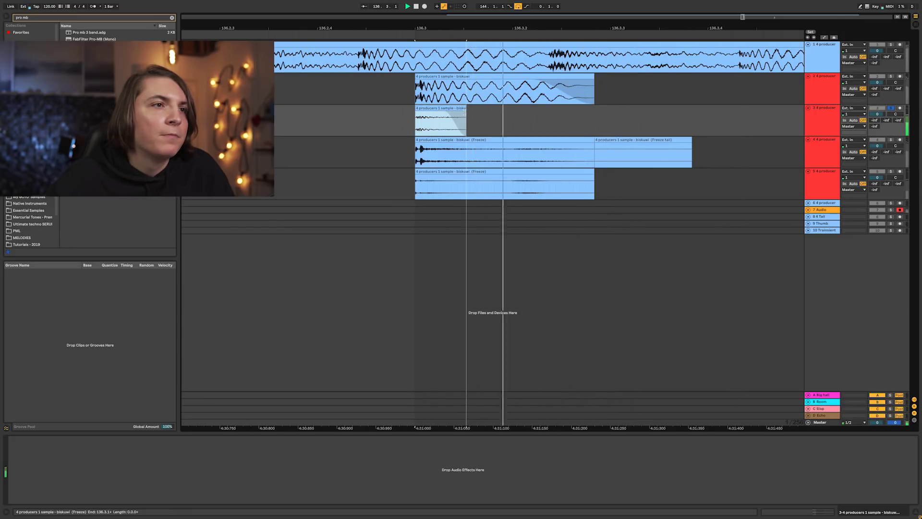
left_click(431, 117)
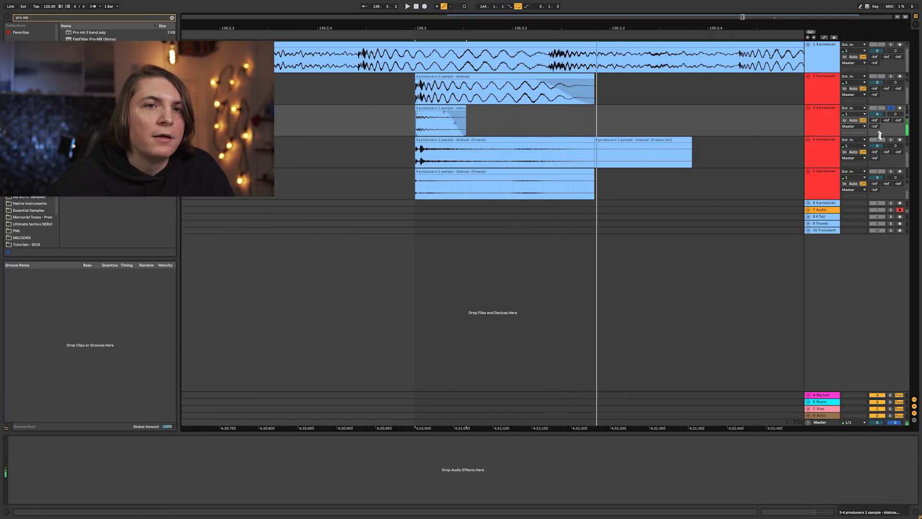
Step: Solo the third-band track and trim its clip's start to just before the transient, with a short fade-in
left_click(707, 148)
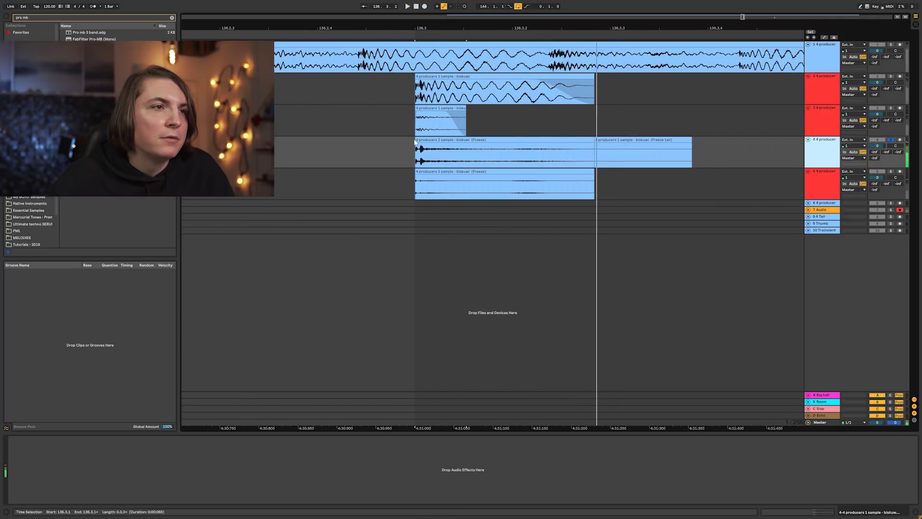
left_click_drag(416, 141, 421, 141)
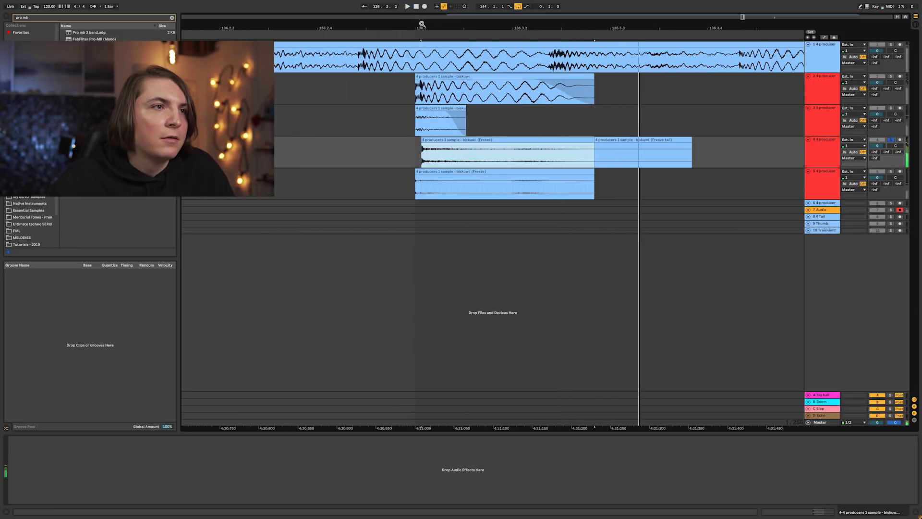
left_click_drag(421, 25, 422, 58)
left_click(419, 141)
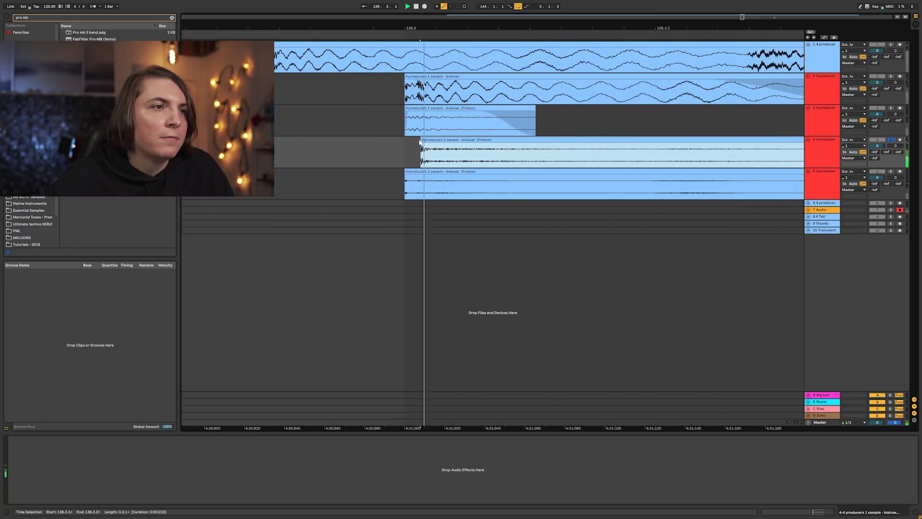
left_click_drag(416, 140, 411, 140)
key("space")
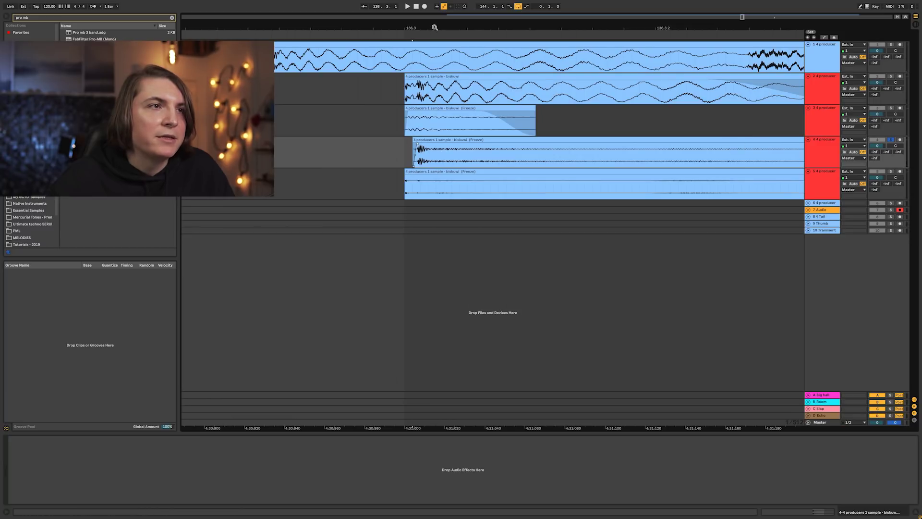
Step: Shorten the end of the third-band clip, give it a fade-out and audition it
left_click_drag(434, 27, 426, 27)
left_click_drag(633, 146, 443, 156)
key("space")
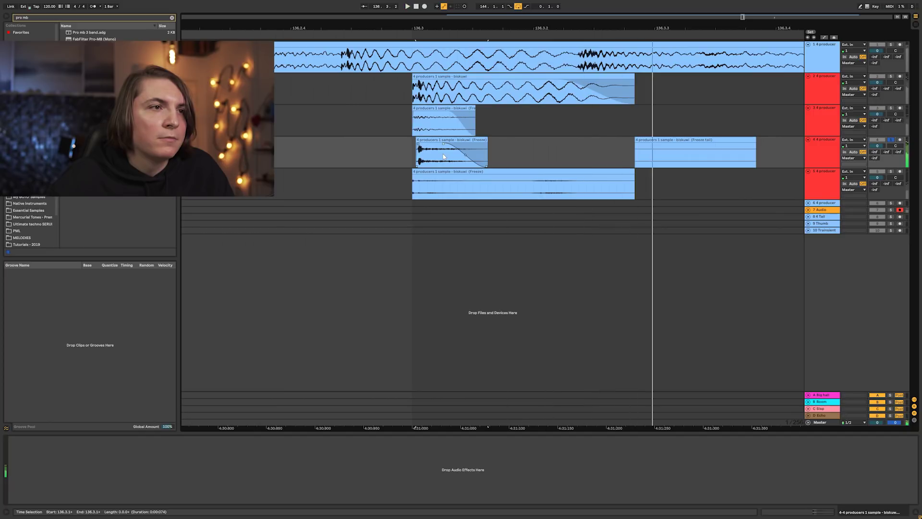
key("space")
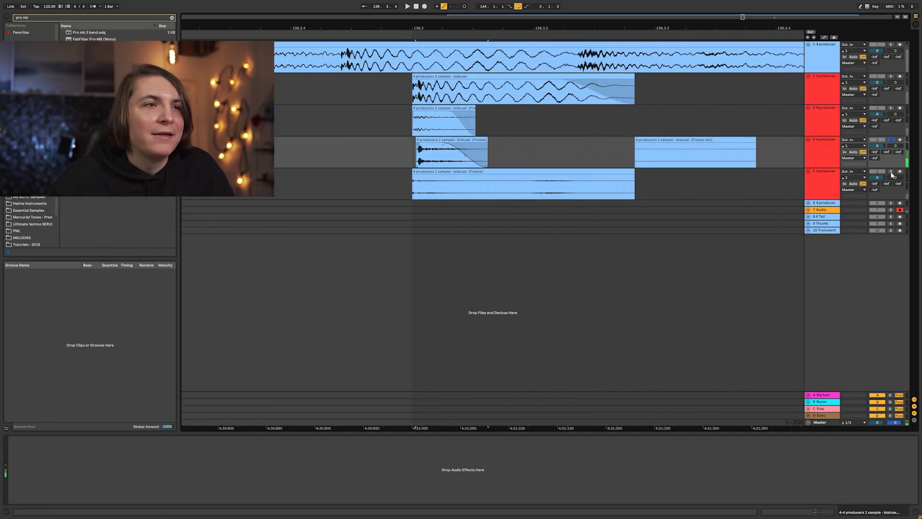
Step: Solo the highest-band track, align its clip's start with the third-band clip, and shorten its end with a fade-out
left_click_drag(425, 33, 389, 161)
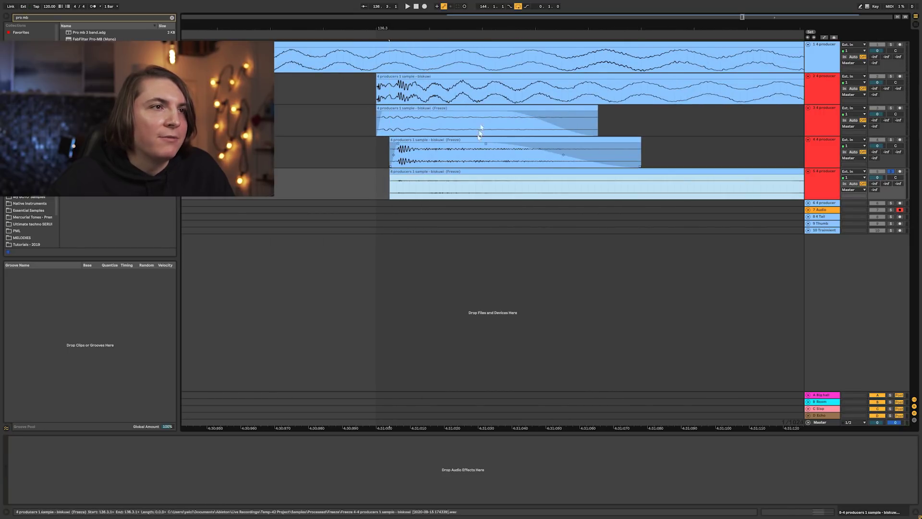
left_click_drag(467, 28, 454, 6)
left_click_drag(546, 176, 462, 183)
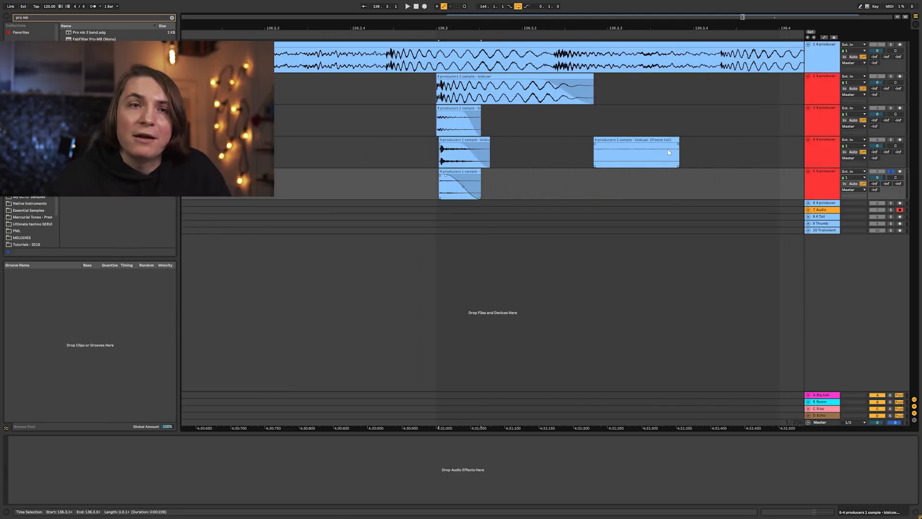
Step: Play the three upper layers soloed together, adding a longer fade-in to the second-band clip and adjusting the third-band clip's fade-out curve
key("space")
left_click_drag(447, 28, 449, 37)
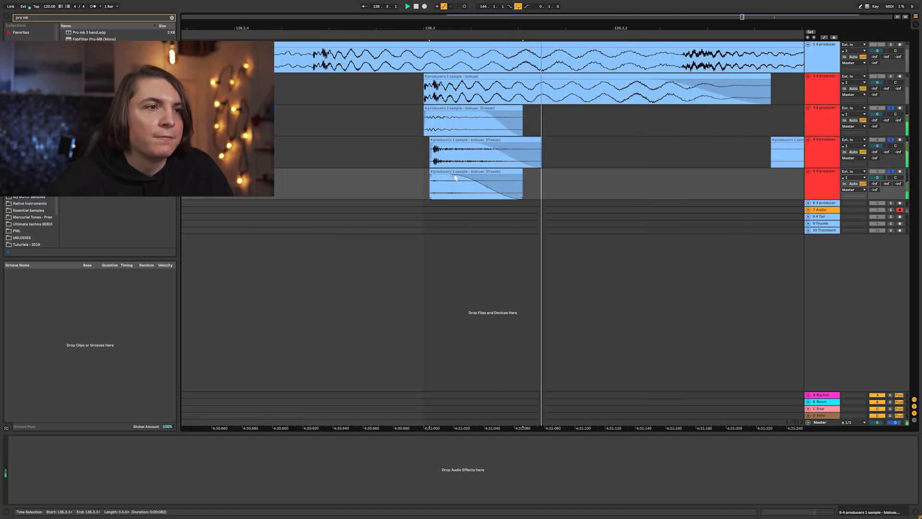
left_click(442, 119)
left_click_drag(445, 120, 465, 128)
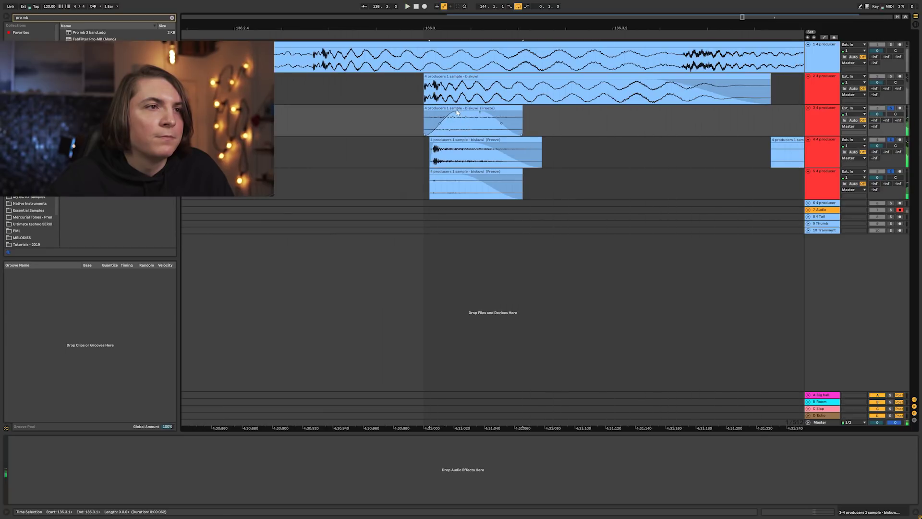
left_click_drag(473, 143, 483, 145)
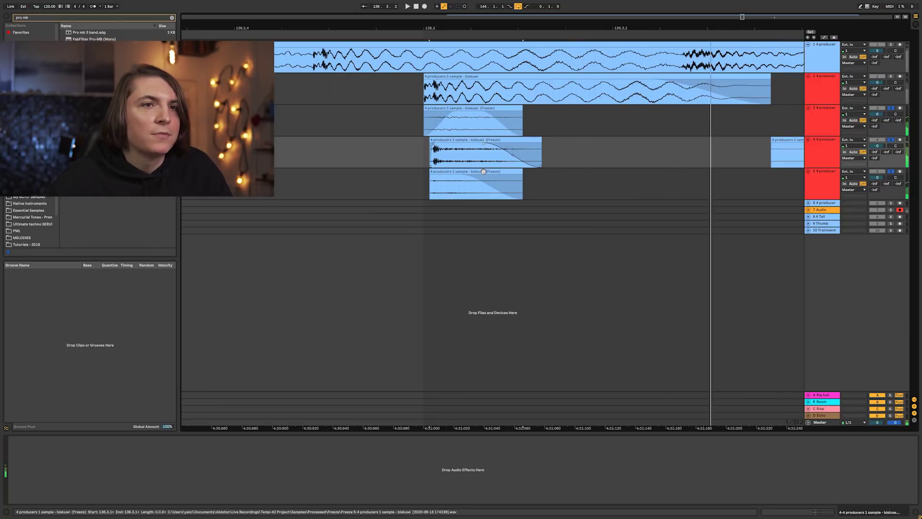
Step: Insert an audio track below the highest-band track, set its input to Resampling and record the three soloed upper layers onto it
left_click(822, 180)
key("ctrl+t")
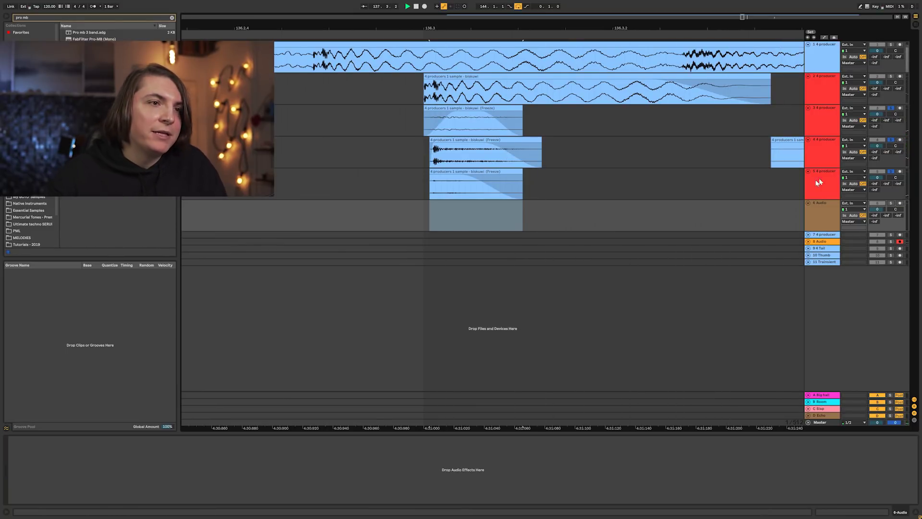
left_click(853, 203)
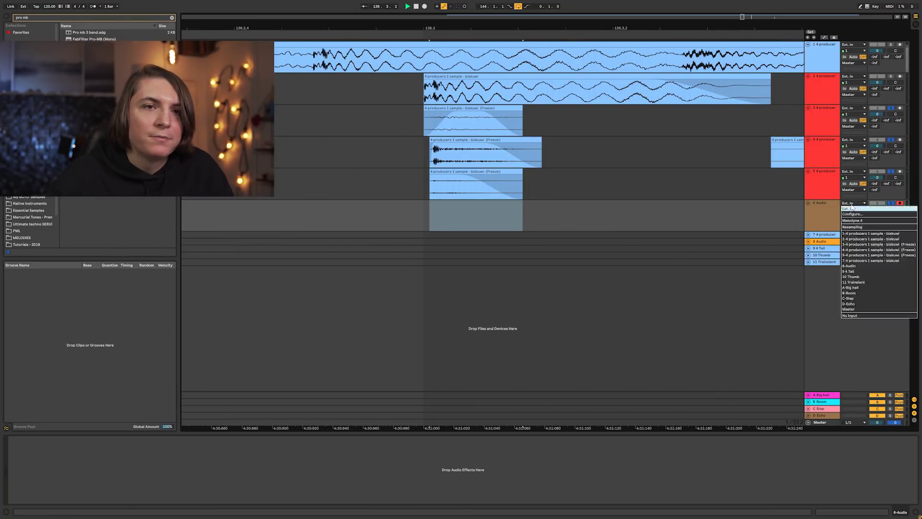
left_click(854, 211)
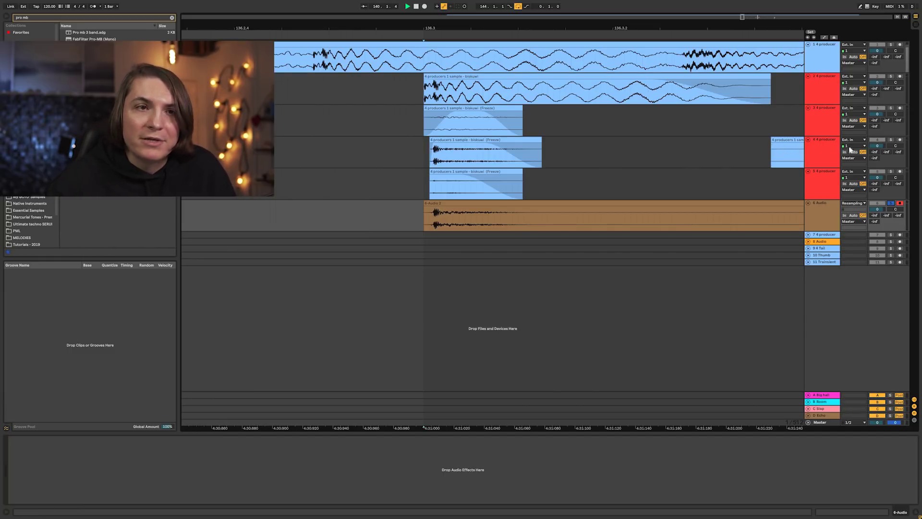
Step: Open the highest-band clip's sample settings and raise its gain to about 4.75 dB
left_click(831, 153)
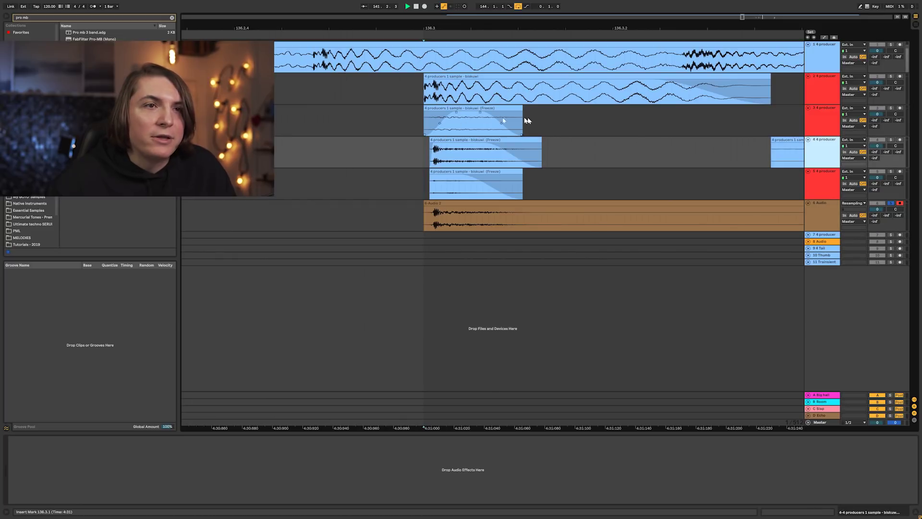
left_click(425, 110)
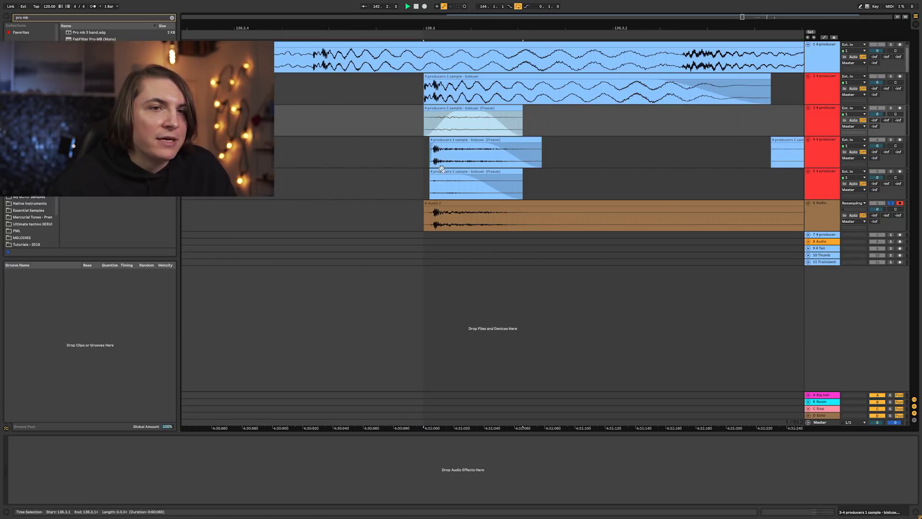
double_click(453, 181)
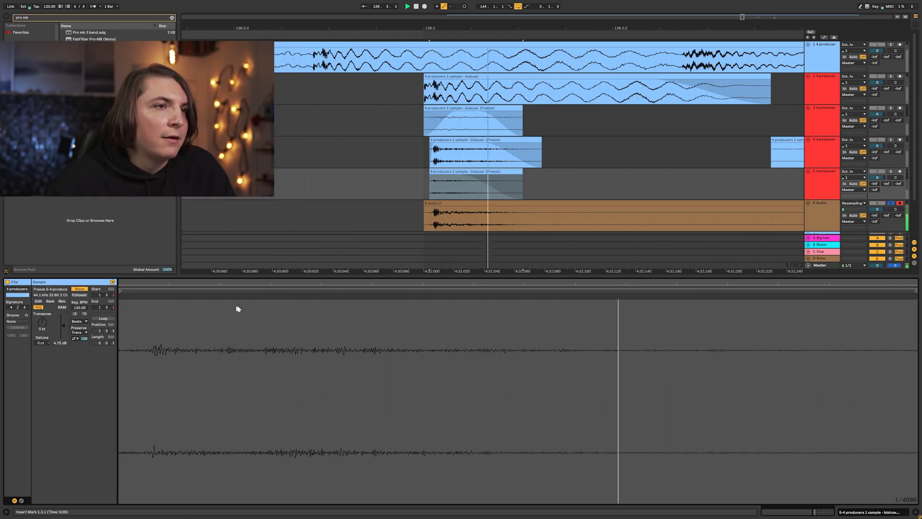
Step: Find the Overdrive effect in the browser and load it onto the third-band track
left_click(819, 153)
key("ctrl+f")
type("overd")
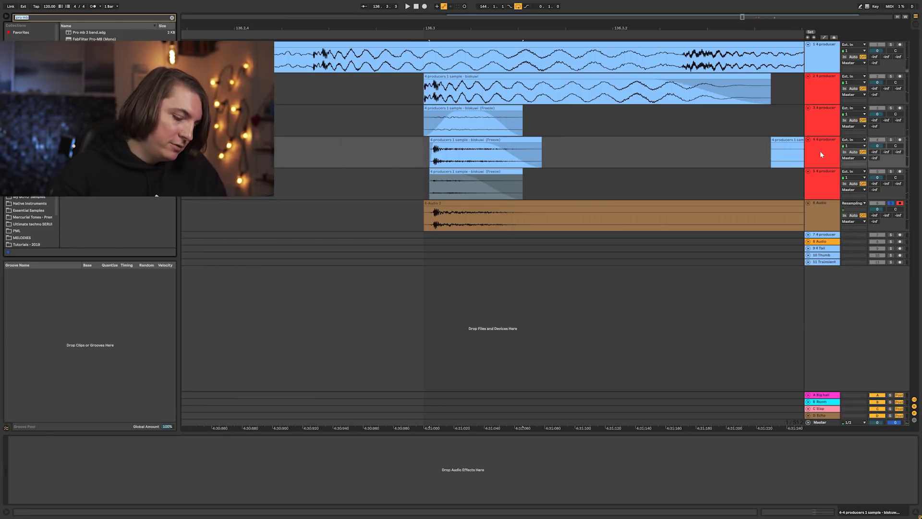
key("Down")
key("Return")
Step: Shift the Overdrive filter up to about 3.2 kHz and raise its Tone while playing the soloed layers
left_click_drag(29, 453, 28, 456)
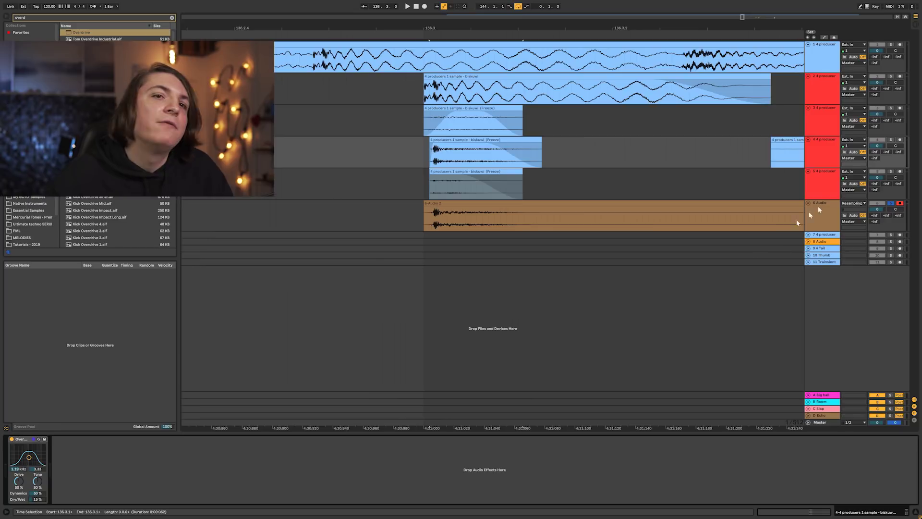
key("space")
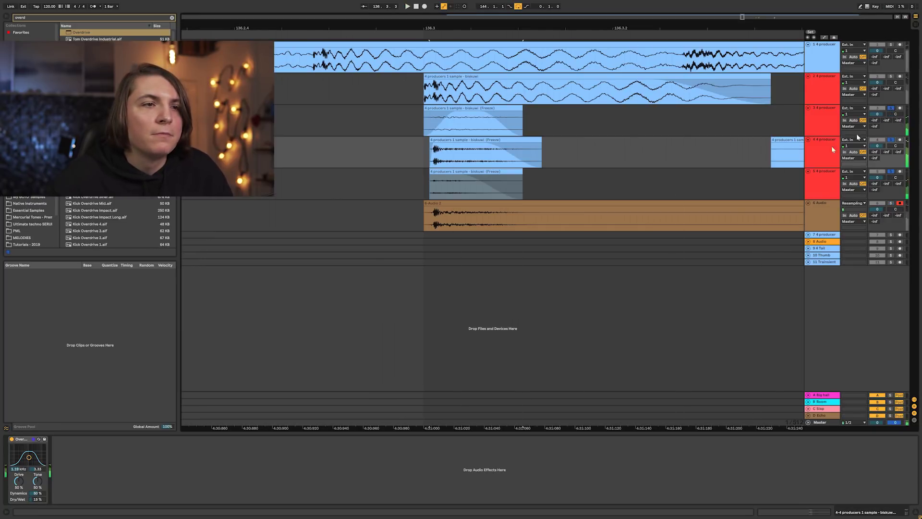
left_click_drag(28, 457, 37, 469)
left_click_drag(36, 480, 36, 479)
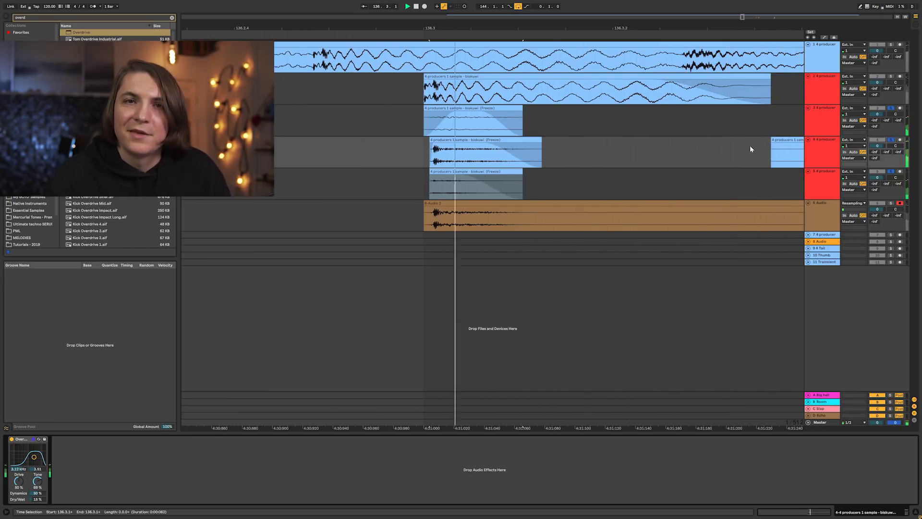